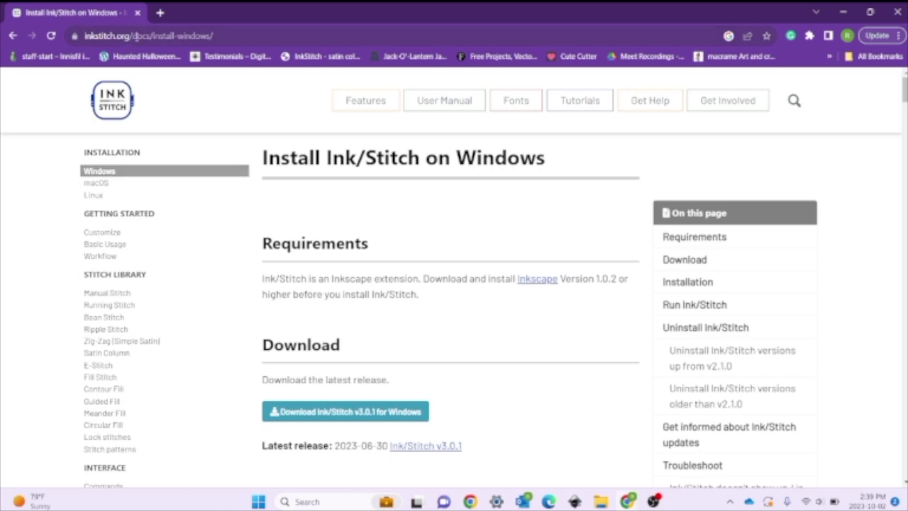
# Step: Launch Inkscape from the taskbar and bring up a new blank document
pyautogui.scroll(-3, 228, 290)
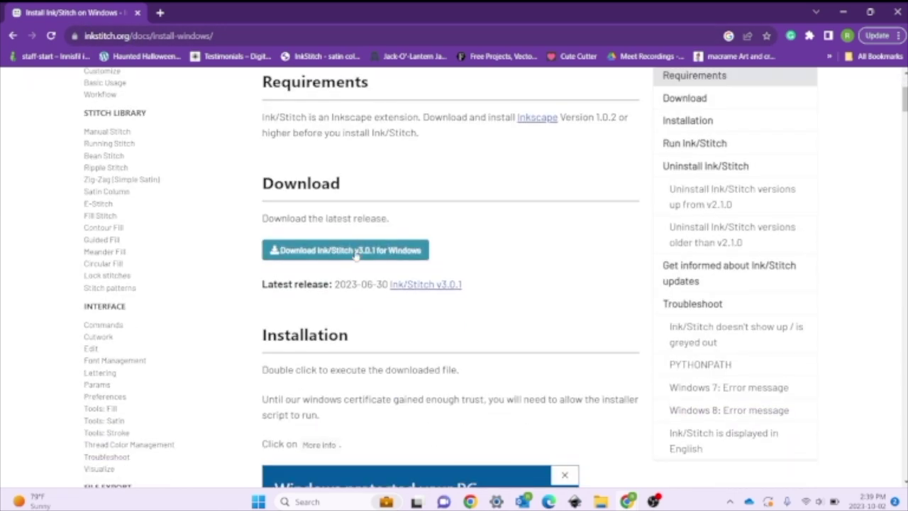
pyautogui.scroll(-3, 234, 343)
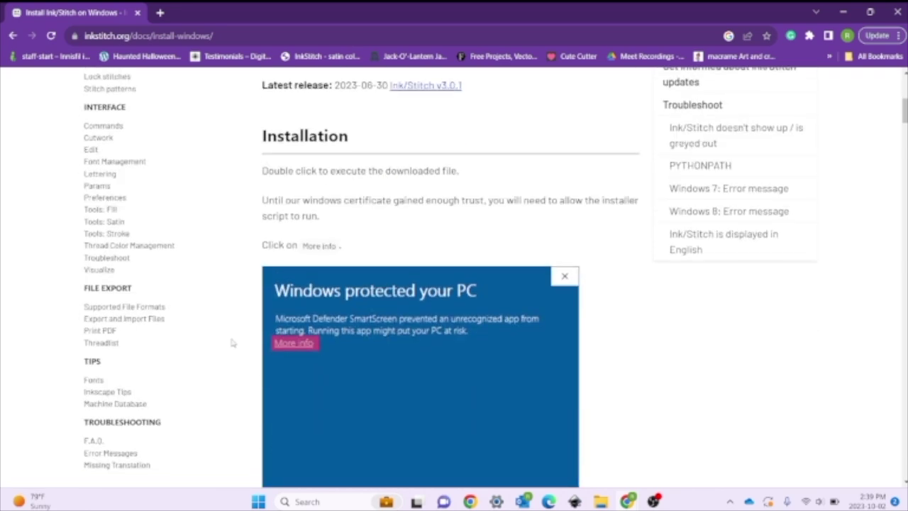
pyautogui.scroll(5, 233, 343)
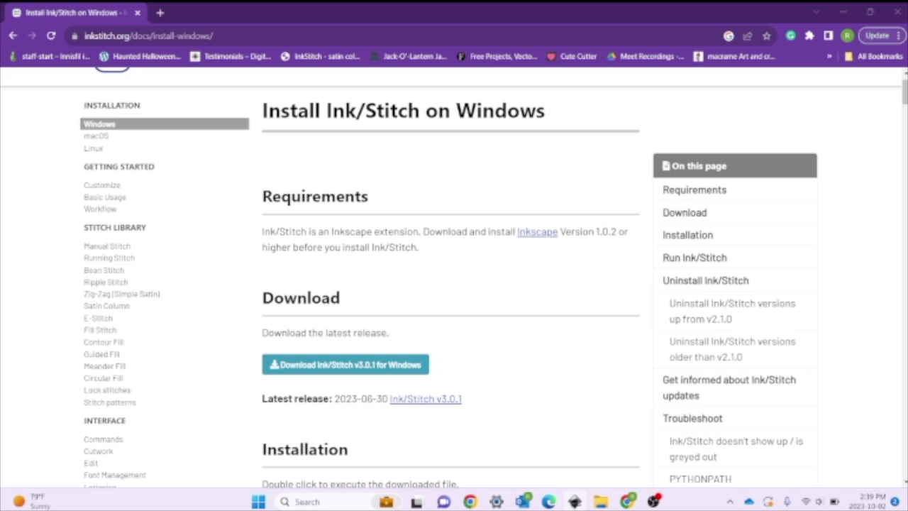
pyautogui.rightClick(574, 501)
pyautogui.click(576, 502)
pyautogui.rightClick(574, 502)
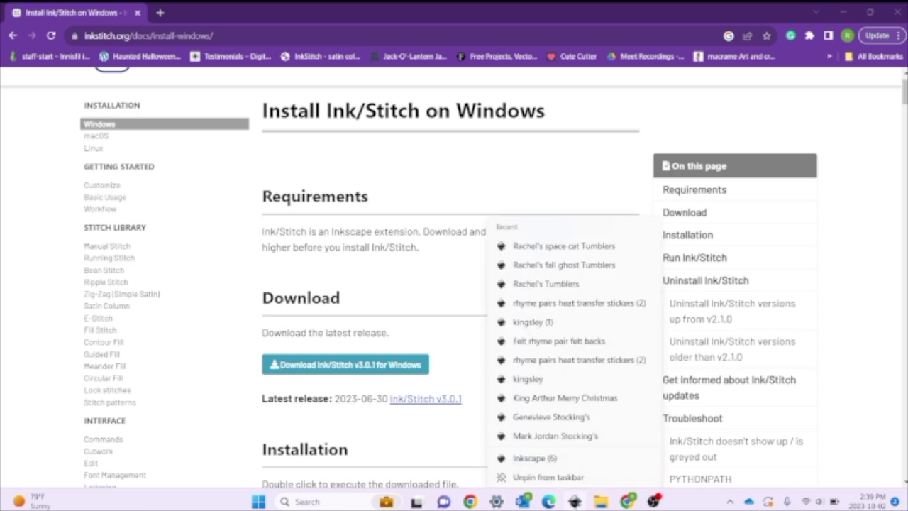
pyautogui.click(575, 502)
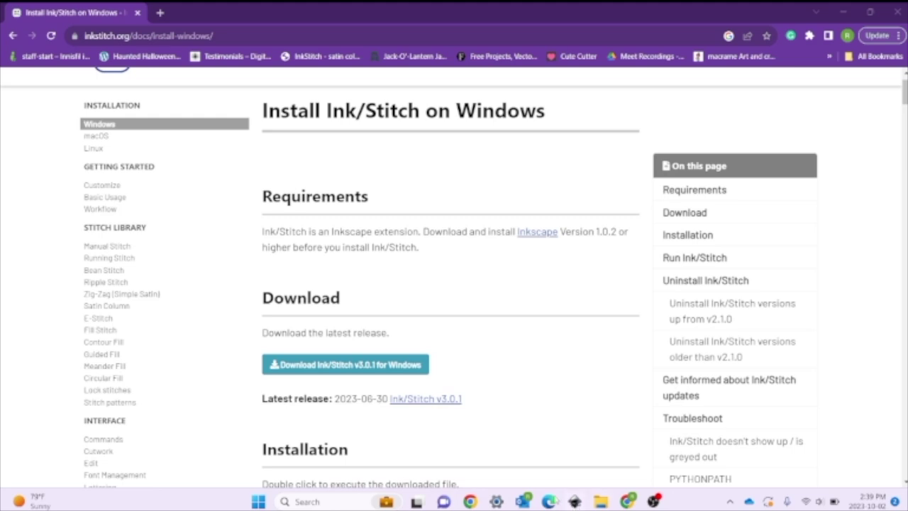
pyautogui.click(575, 501)
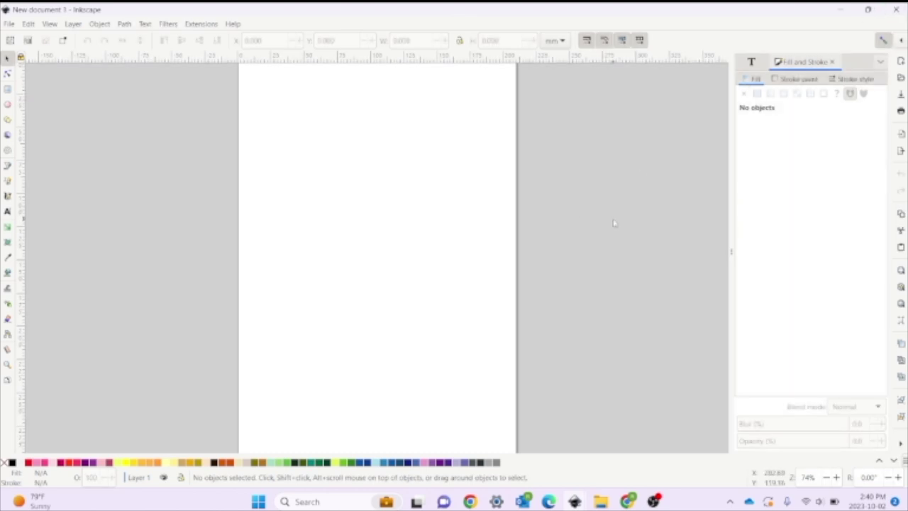
# Step: Confirm Ink/Stitch is listed under Extensions, zoom out, and open Document Properties
pyautogui.click(200, 24)
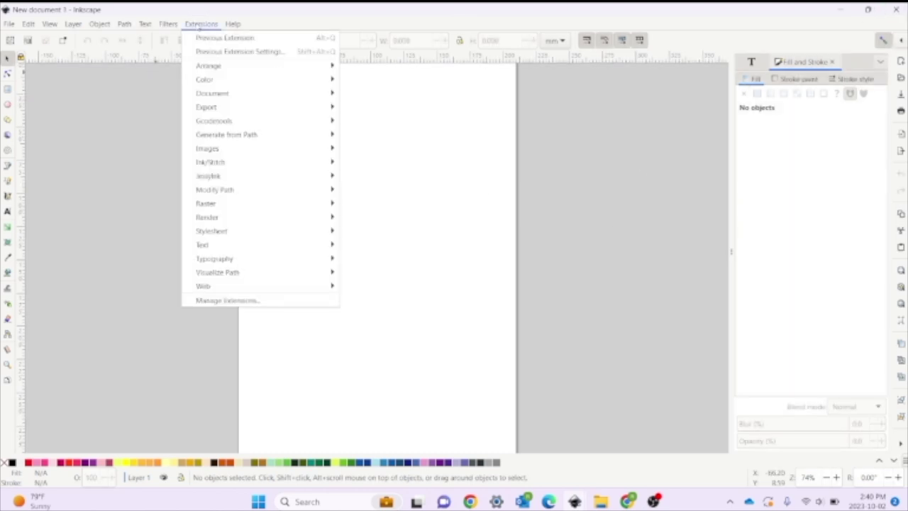
pyautogui.moveTo(232, 165)
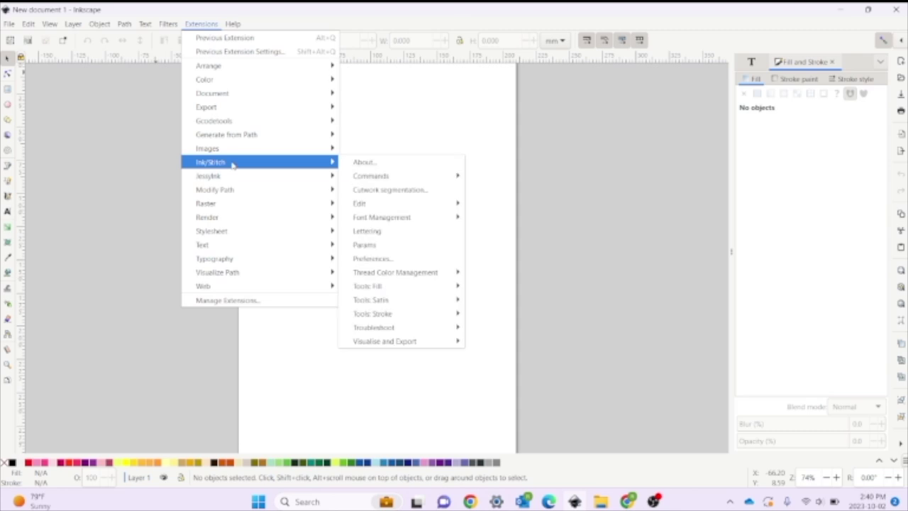
pyautogui.click(91, 212)
pyautogui.press('-')
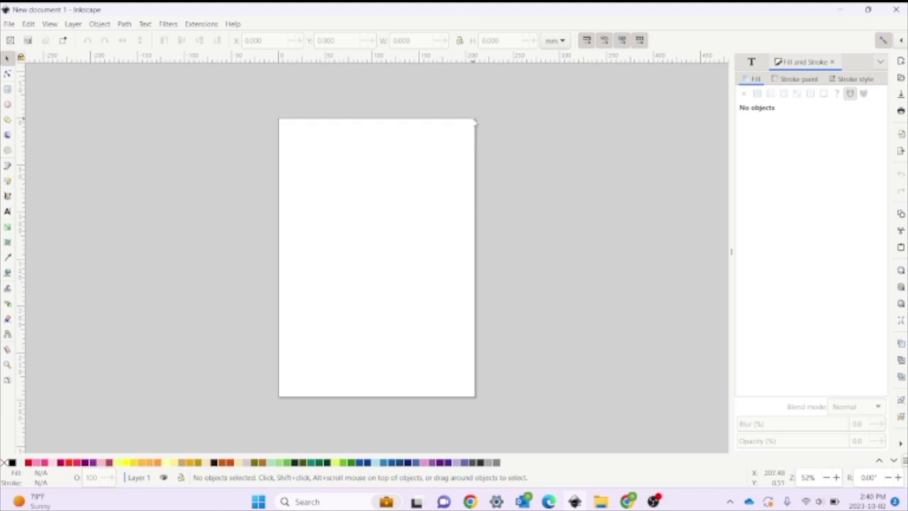
pyautogui.click(8, 24)
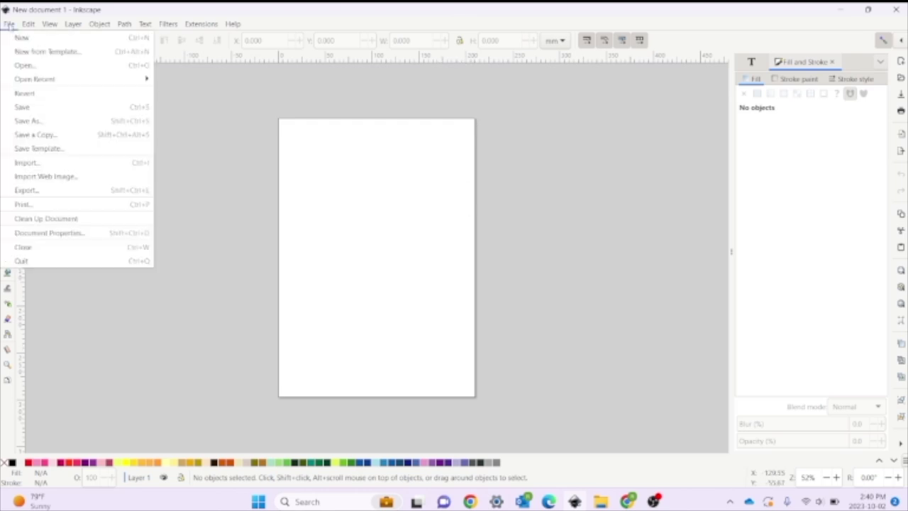
pyautogui.click(61, 233)
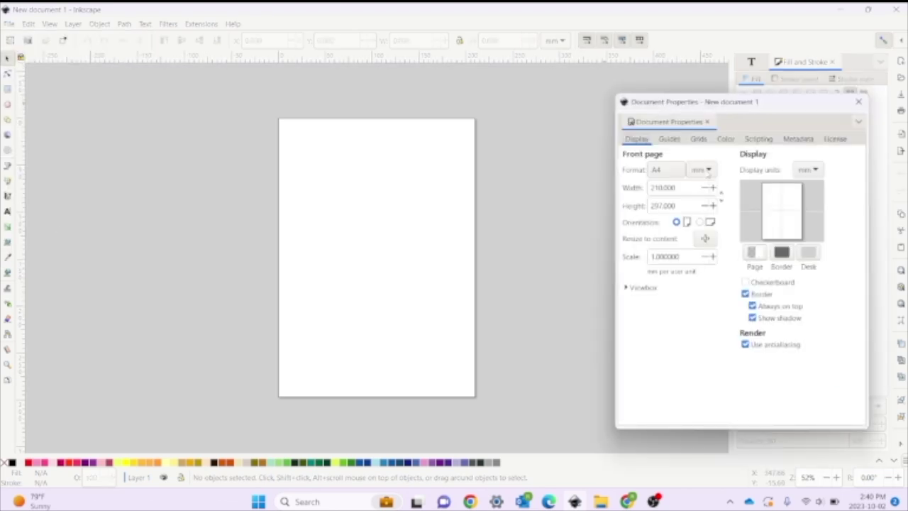
# Step: Set the page units to inches with width 4 and height 4
pyautogui.click(702, 170)
pyautogui.click(700, 122)
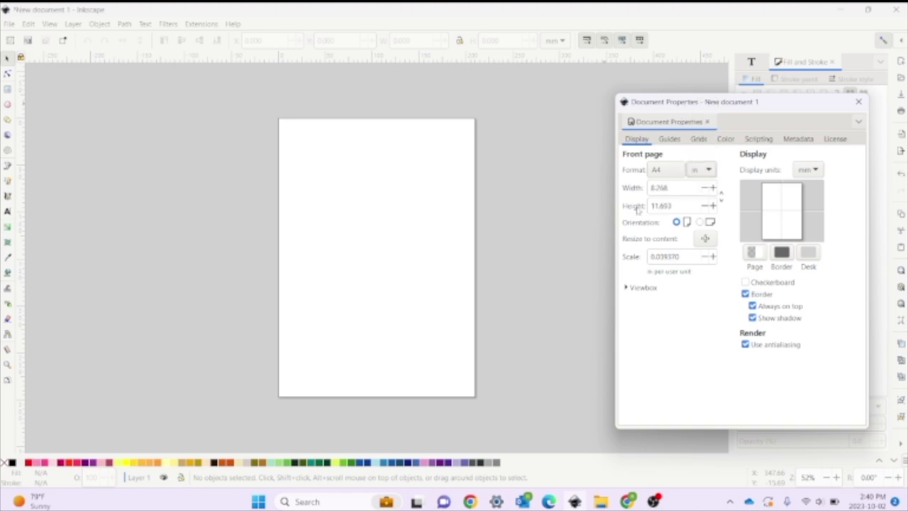
pyautogui.doubleClick(673, 188)
pyautogui.write('4')
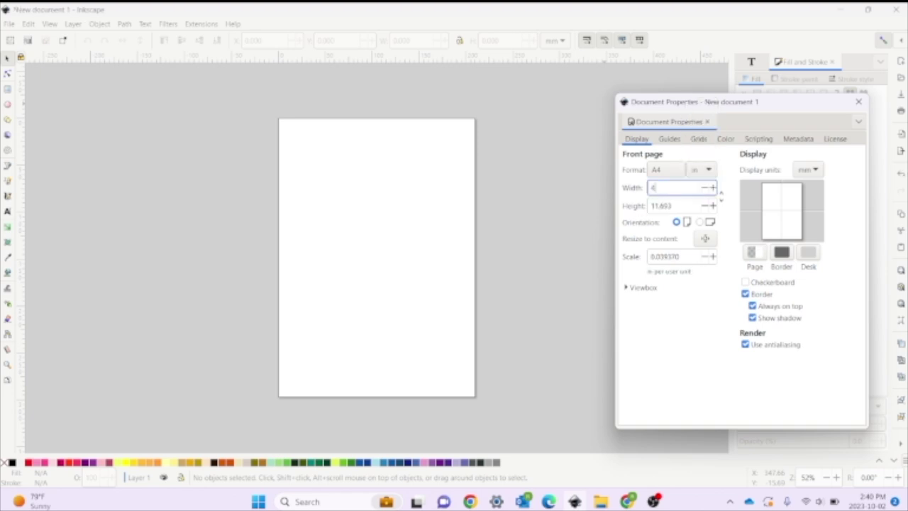
pyautogui.doubleClick(678, 205)
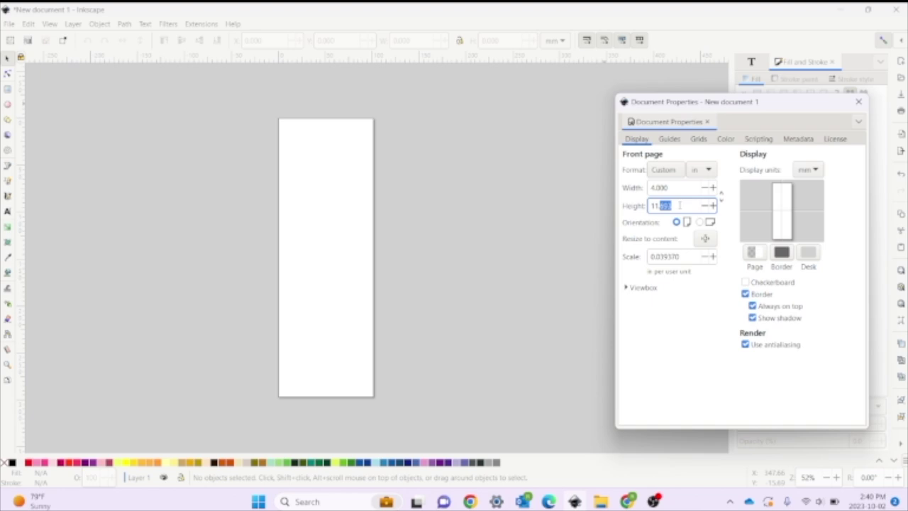
pyautogui.press('BackSpace')
pyautogui.write('4')
pyautogui.press('Return')
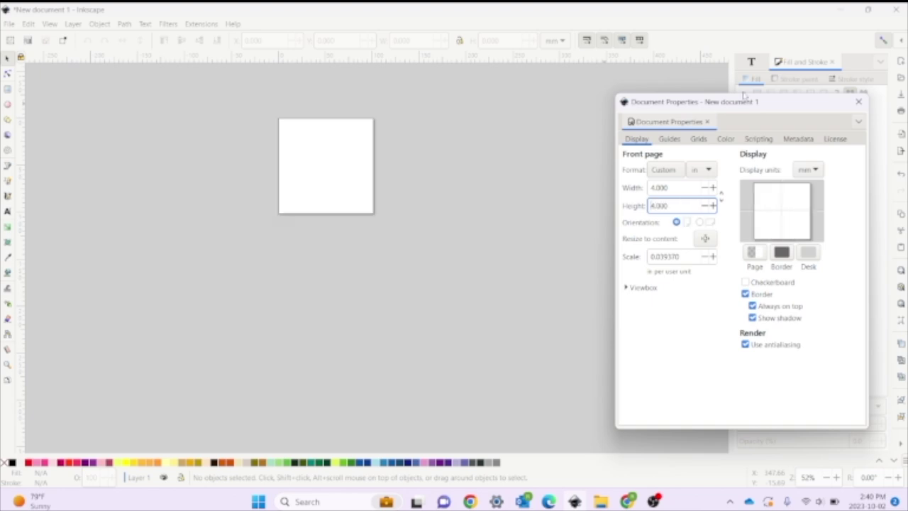
pyautogui.click(858, 101)
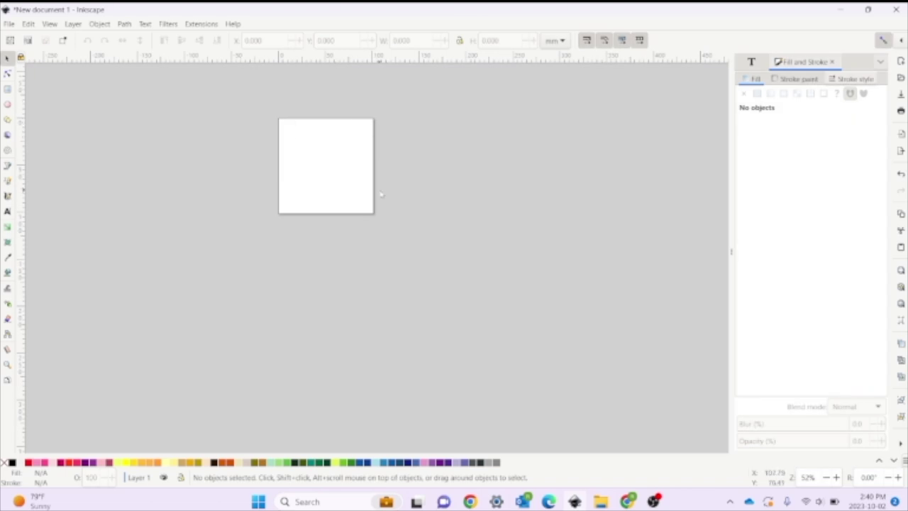
# Step: Zoom in on the 4 × 4 in page and open the Extensions menu
pyautogui.scroll(3, 381, 194)
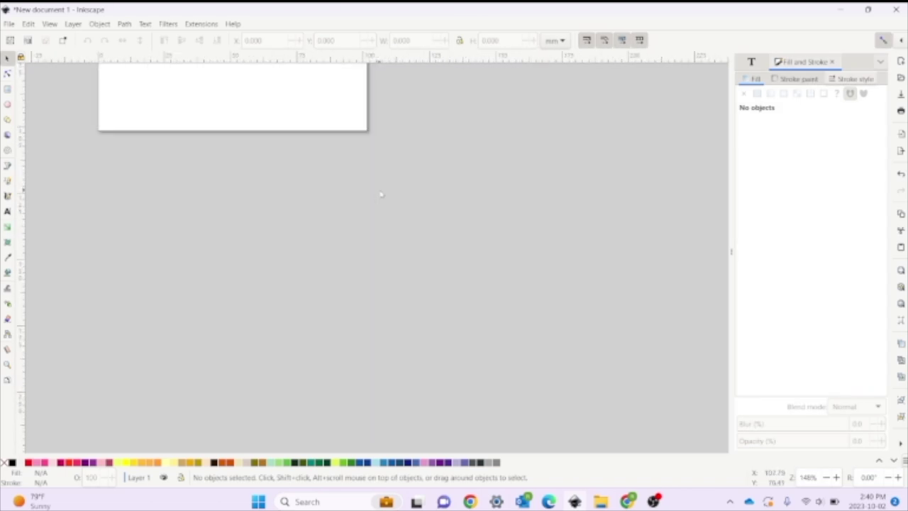
pyautogui.scroll(8, 380, 195)
pyautogui.hscroll(5, 381, 194)
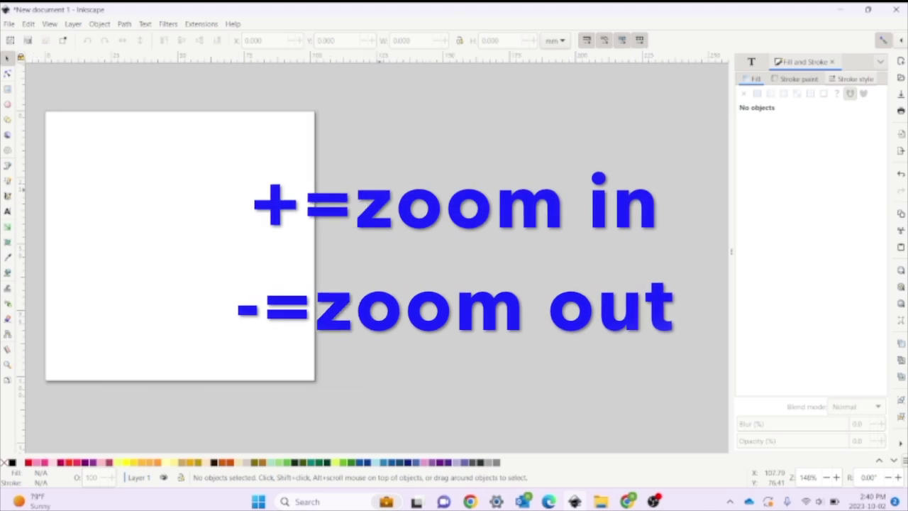
pyautogui.hscroll(-6, 376, 255)
pyautogui.hscroll(3, 376, 255)
pyautogui.click(201, 23)
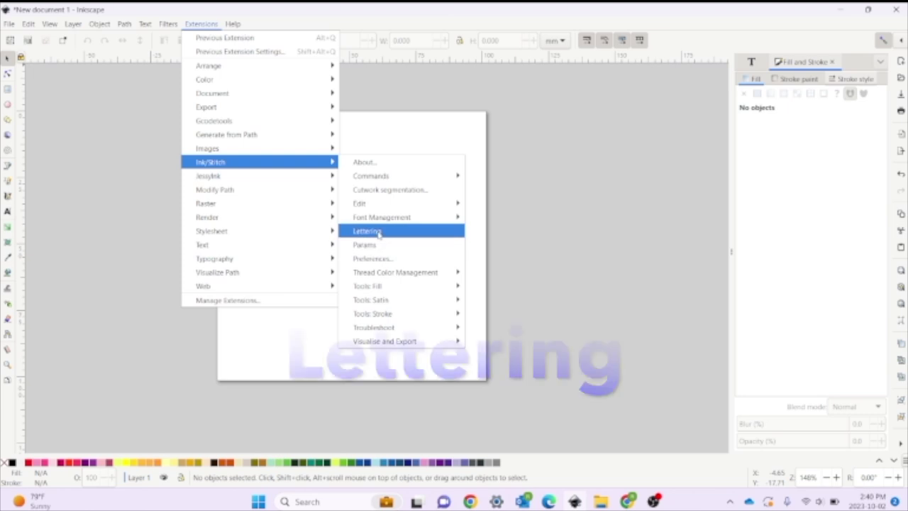
# Step: Open Ink/Stitch Lettering and enter the text 'It's Fall Y'all'
pyautogui.click(378, 232)
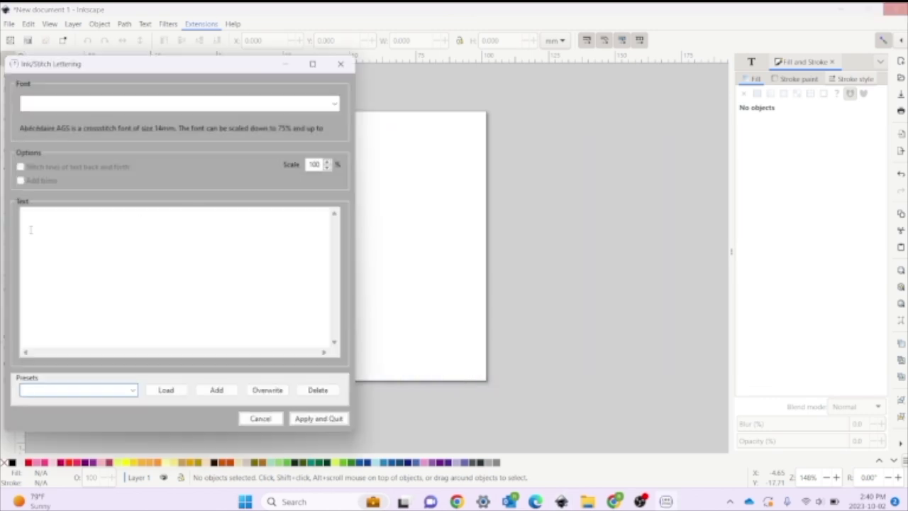
pyautogui.click(125, 236)
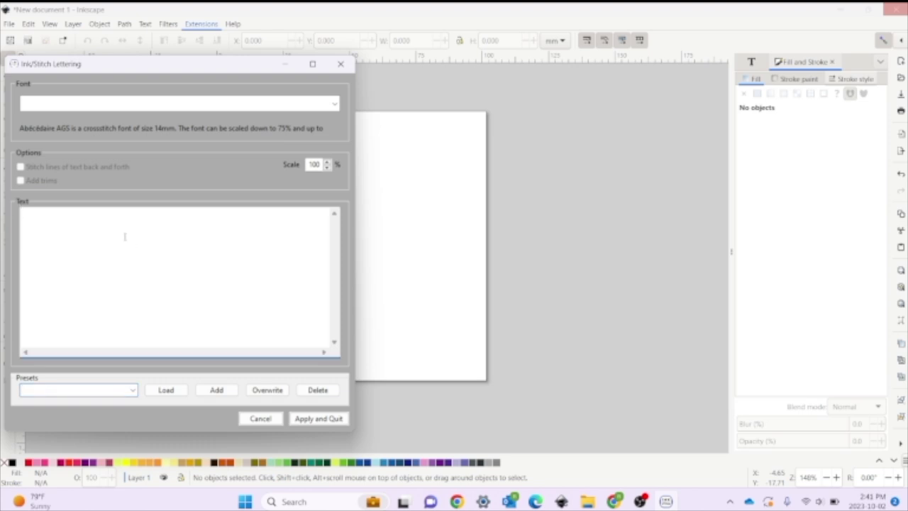
pyautogui.write('h')
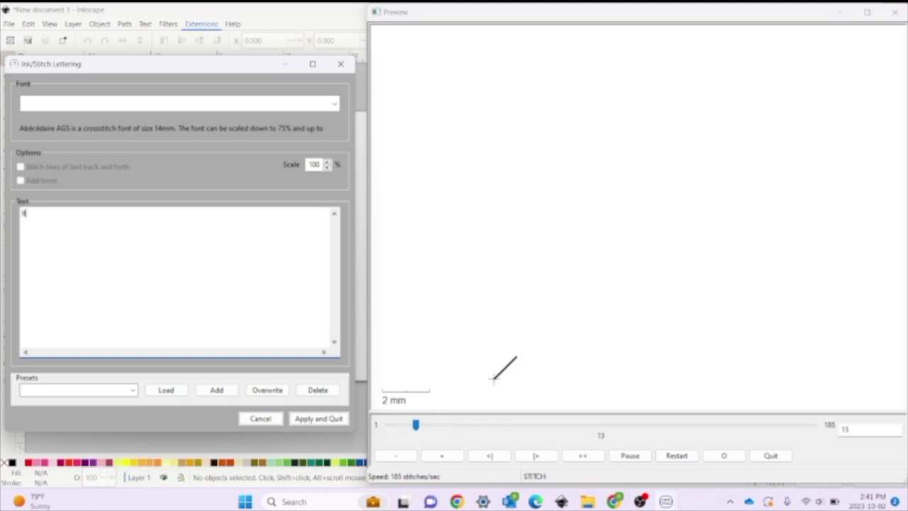
pyautogui.write("t's Fall Y'all")
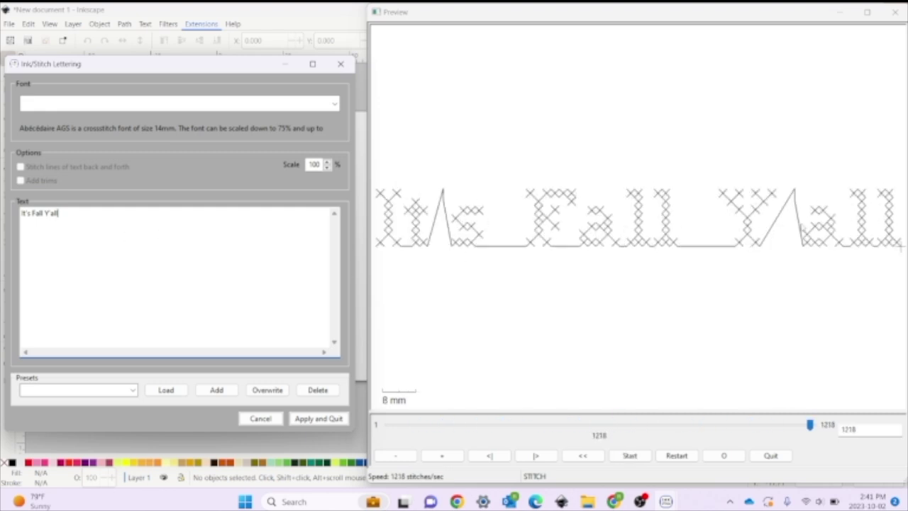
pyautogui.click(336, 104)
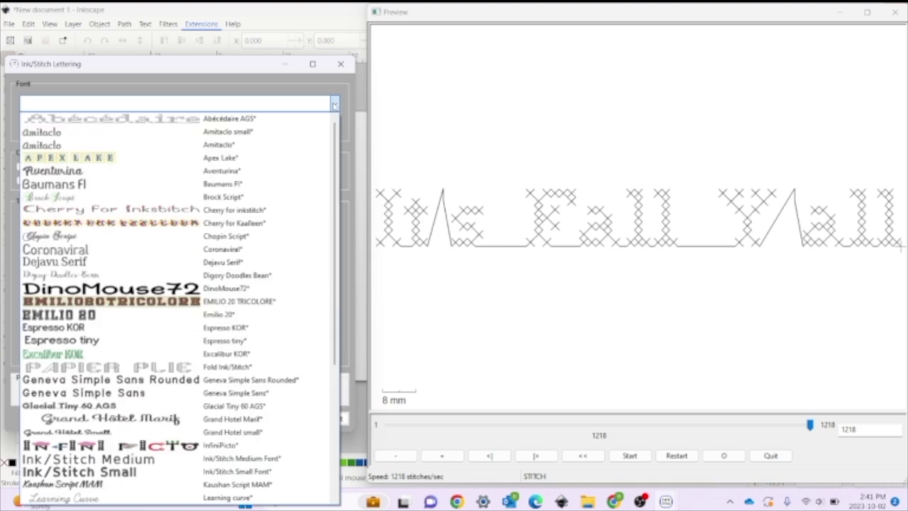
# Step: Try the Pacifico and MONICHA fonts, then apply the lettering in Grand Hotel Marif
pyautogui.scroll(-5, 44, 310)
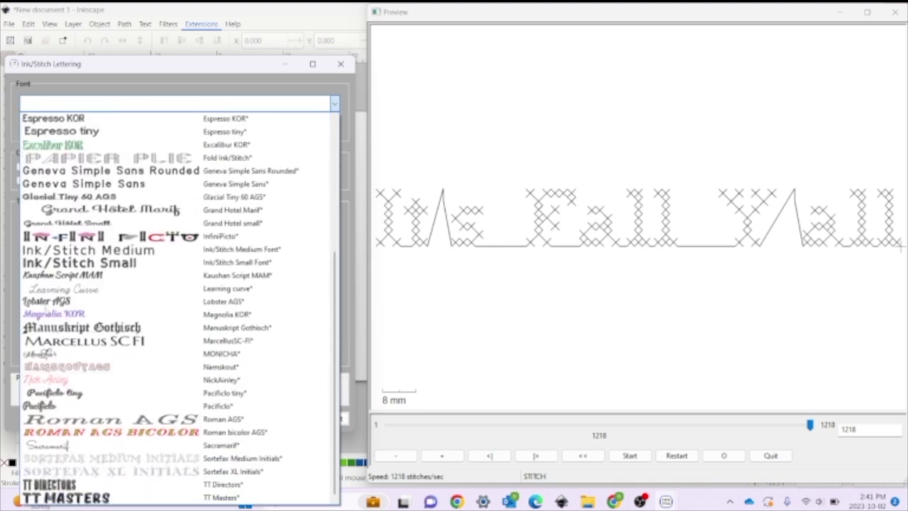
pyautogui.click(65, 407)
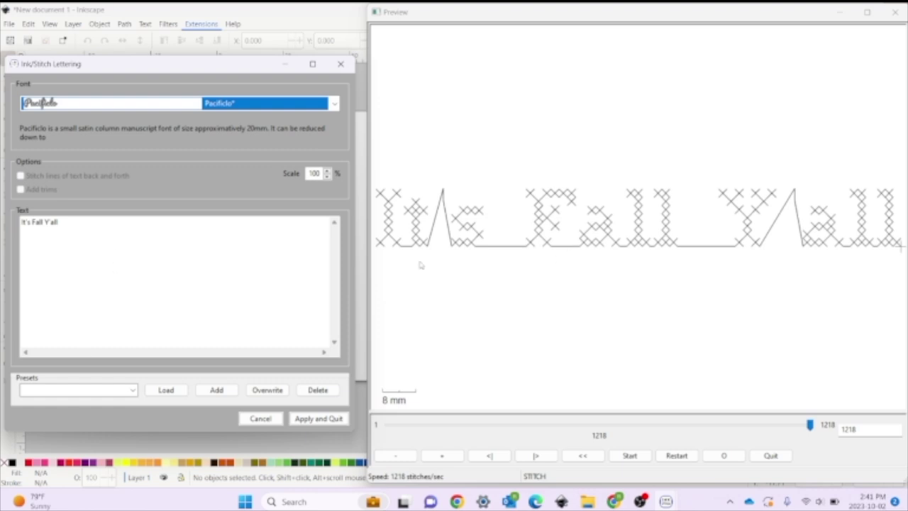
pyautogui.click(205, 231)
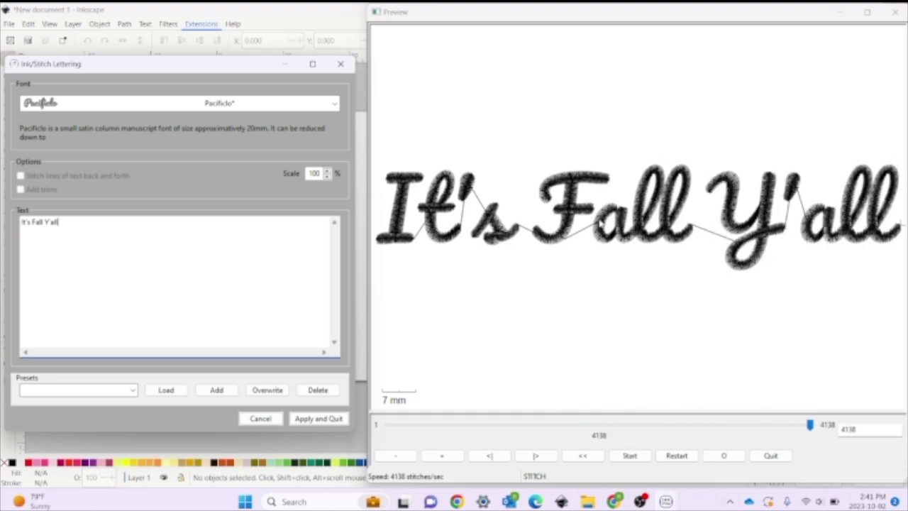
pyautogui.click(334, 103)
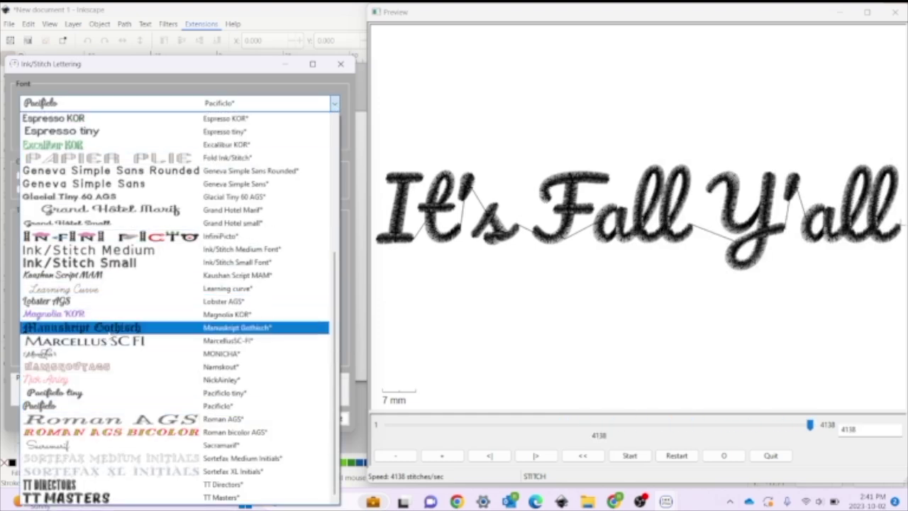
pyautogui.click(92, 353)
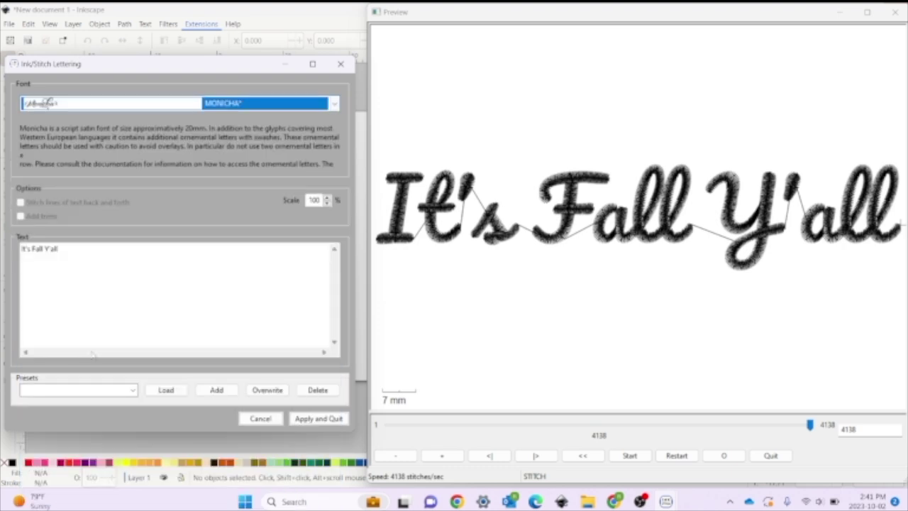
pyautogui.click(102, 250)
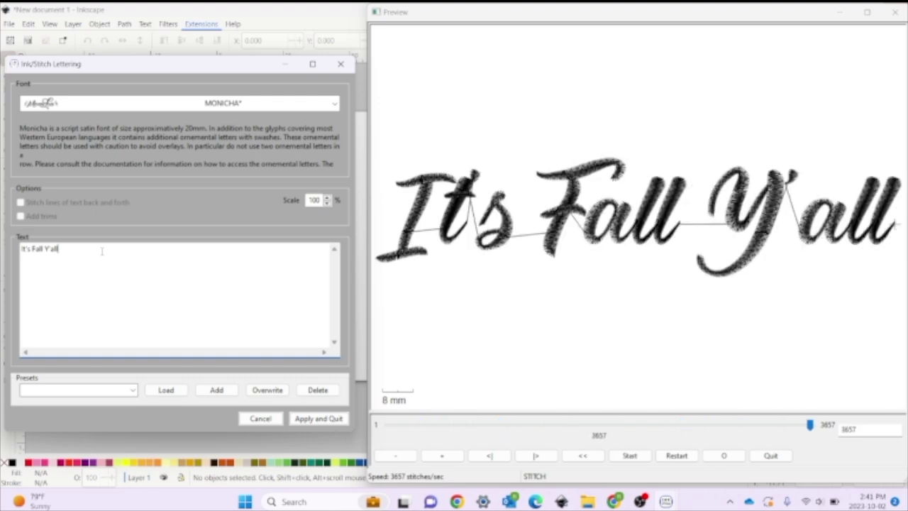
pyautogui.click(251, 108)
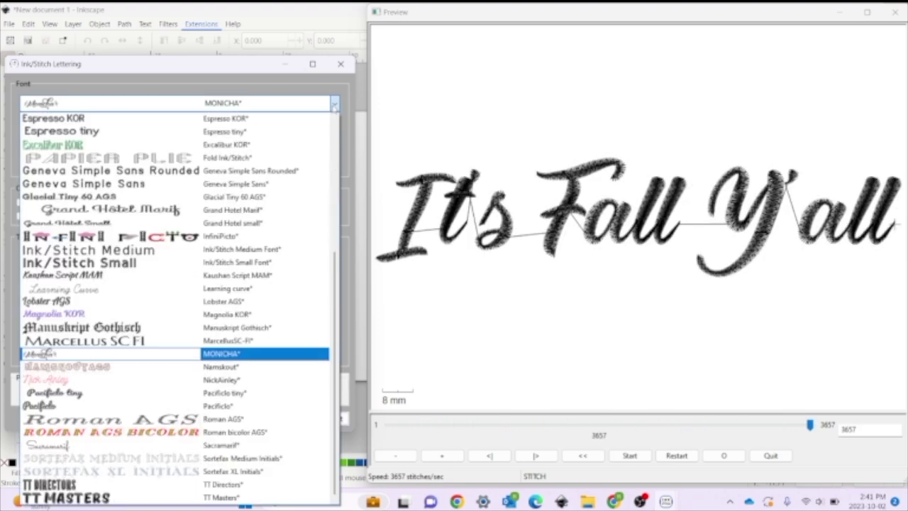
pyautogui.click(140, 211)
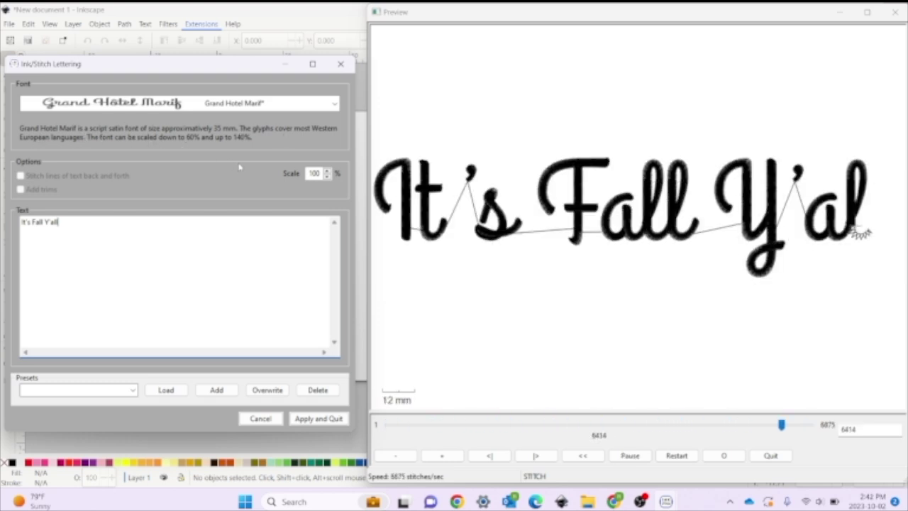
pyautogui.click(318, 418)
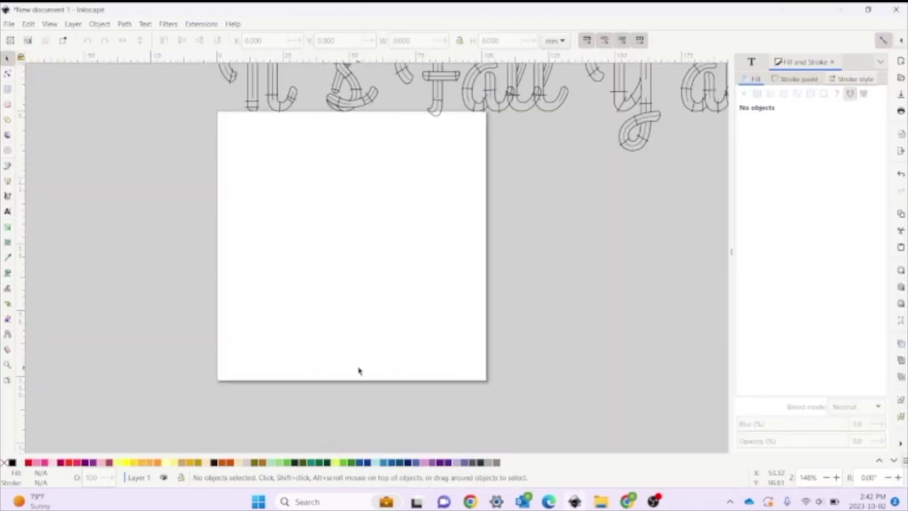
# Step: Scale the lettering down to about 88.5 × 21.4 mm and move it to the page top
pyautogui.scroll(2, 358, 370)
pyautogui.press('-')
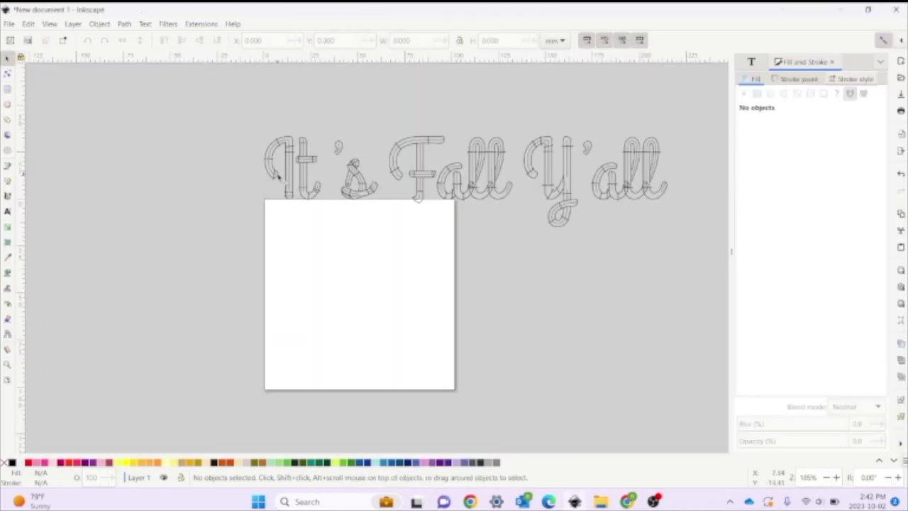
pyautogui.click(554, 178)
pyautogui.moveTo(672, 232); pyautogui.dragTo(434, 182)
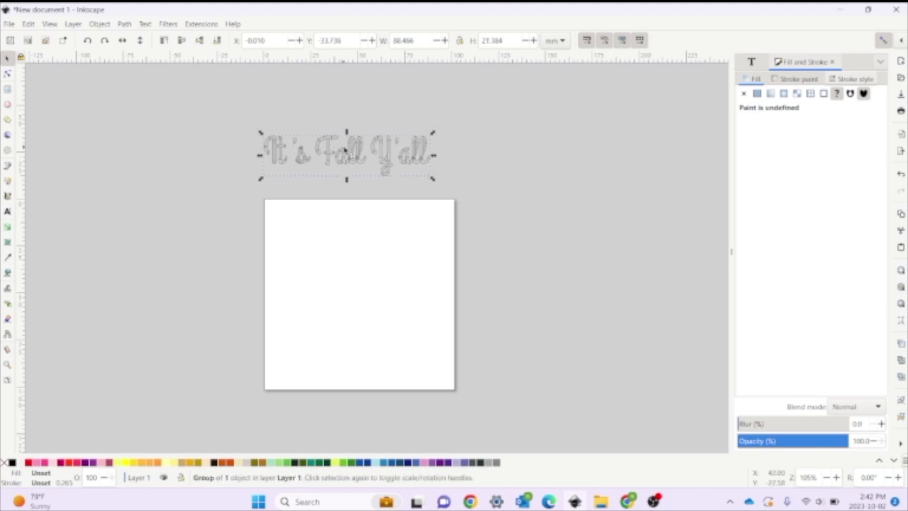
pyautogui.moveTo(341, 165); pyautogui.dragTo(364, 231)
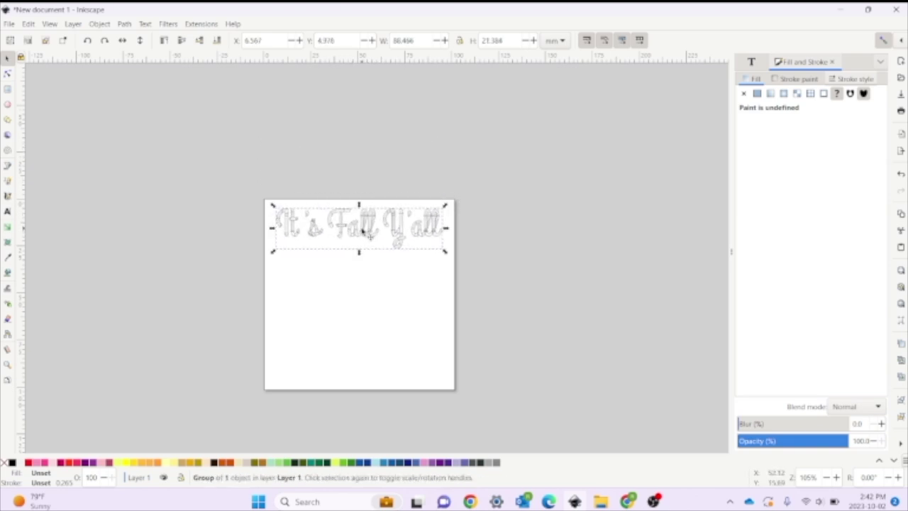
# Step: Enter the lettering group and move the Y'all letters down beneath It's Fall
pyautogui.press('+')
pyautogui.scroll(-2, 363, 233)
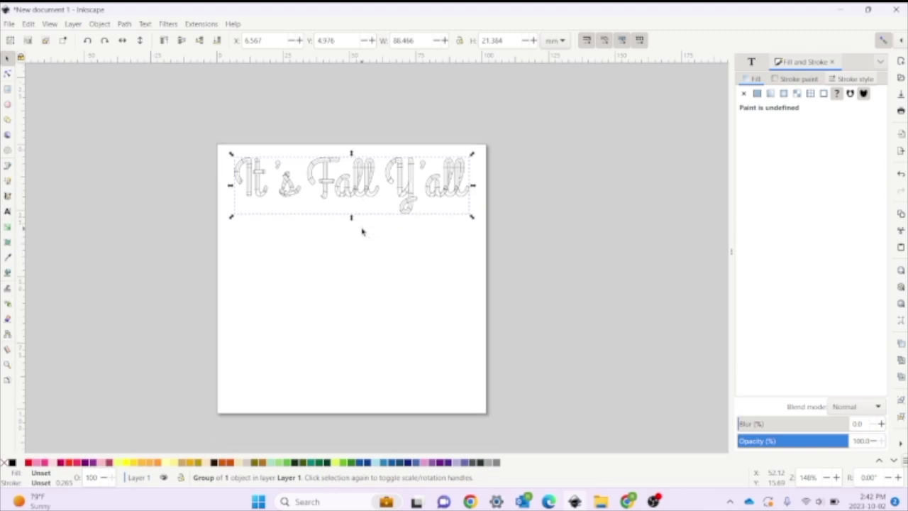
pyautogui.click(364, 180)
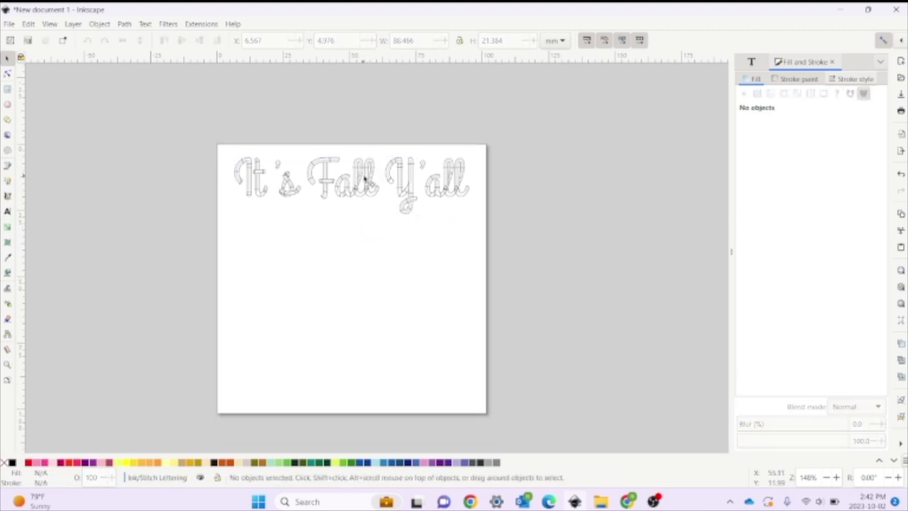
pyautogui.click(411, 203)
pyautogui.doubleClick(412, 205)
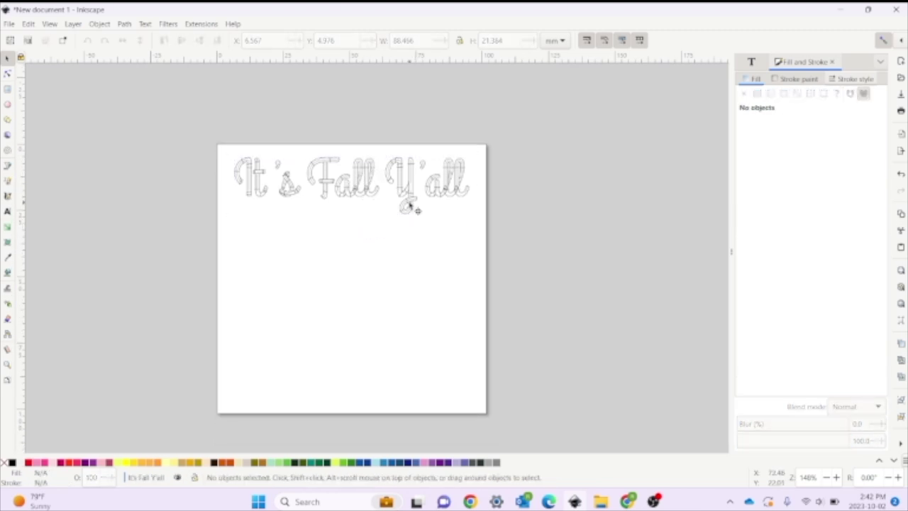
pyautogui.click(446, 185)
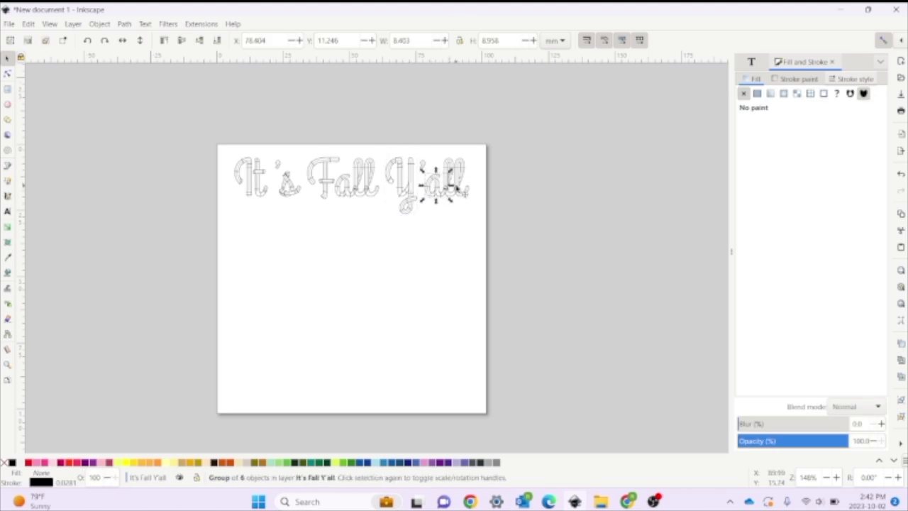
pyautogui.click(424, 167)
pyautogui.moveTo(375, 129); pyautogui.dragTo(541, 319)
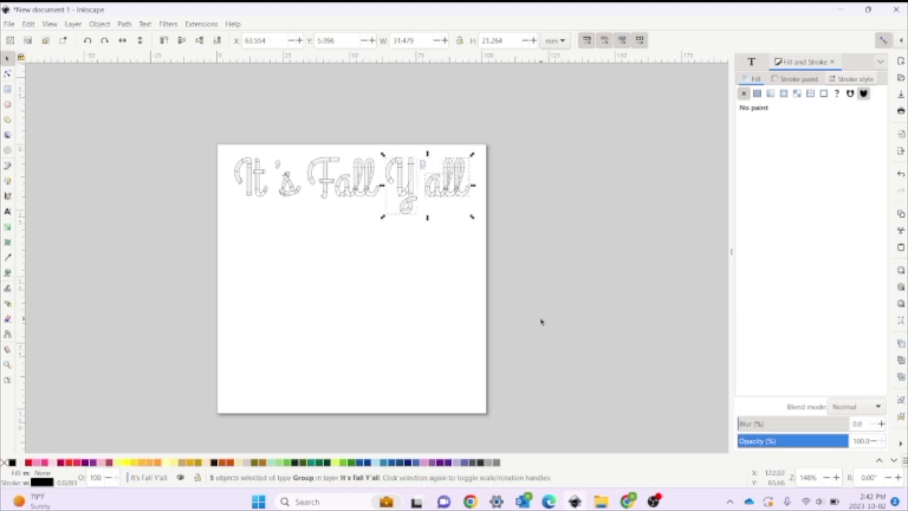
pyautogui.click(722, 281)
pyautogui.moveTo(383, 147); pyautogui.dragTo(499, 257)
pyautogui.moveTo(463, 194); pyautogui.dragTo(387, 242)
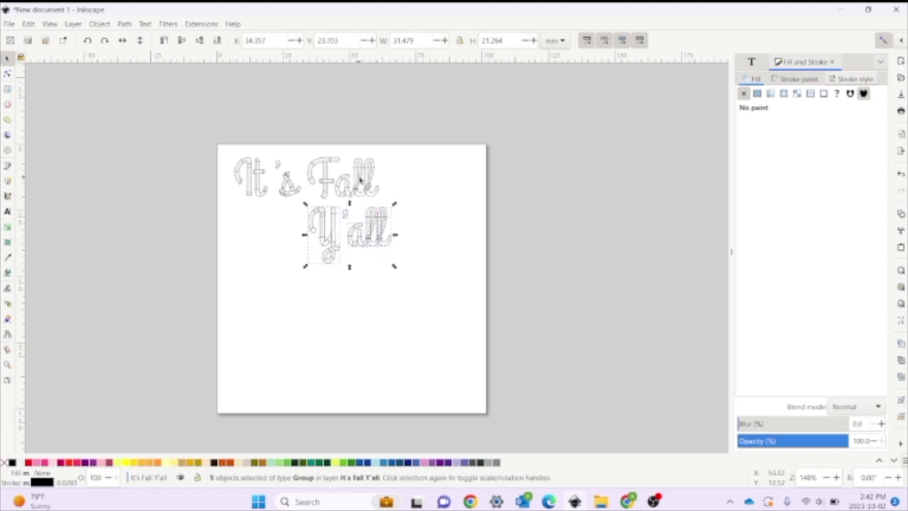
# Step: Group the It's Fall letters into a single object
pyautogui.moveTo(369, 183); pyautogui.dragTo(397, 181)
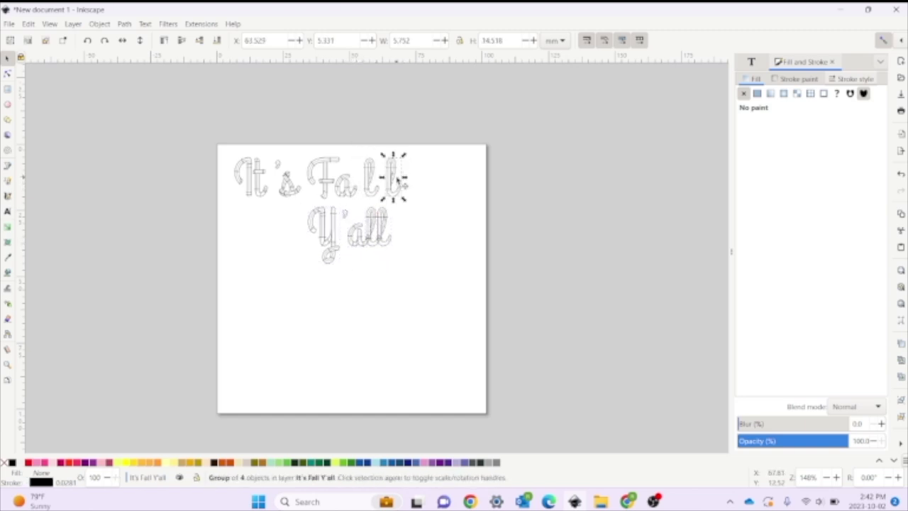
pyautogui.hotkey('ctrl', 'z')
pyautogui.moveTo(214, 134); pyautogui.dragTo(411, 183)
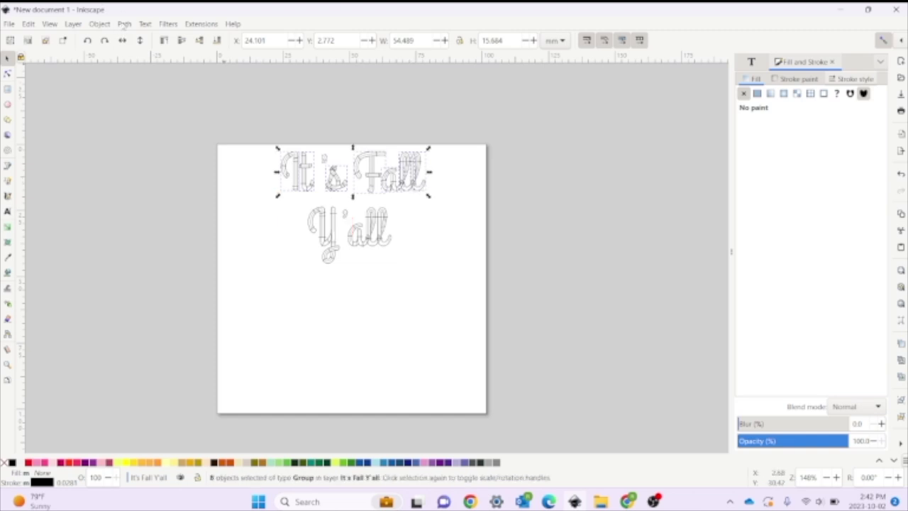
pyautogui.click(99, 25)
pyautogui.click(120, 122)
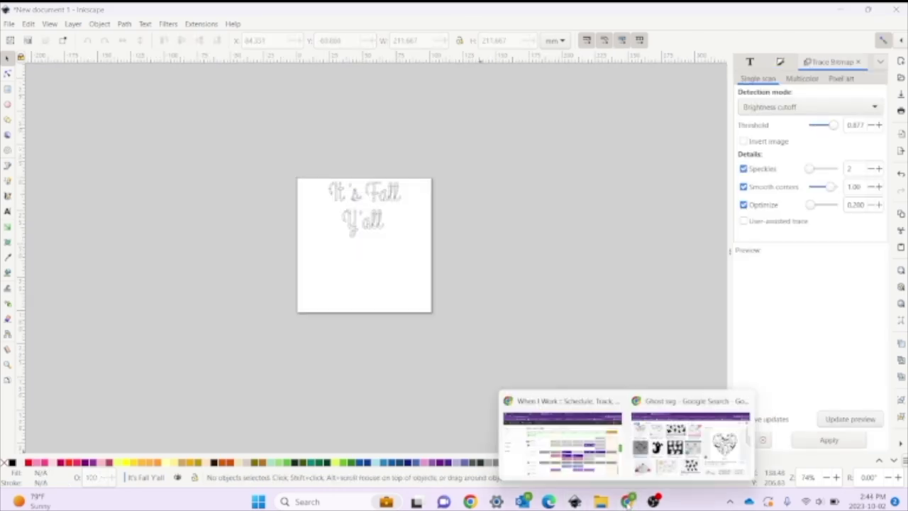
# Step: Browse the Ghost svg image results and preview a ghost heart image
pyautogui.click(690, 439)
pyautogui.scroll(-3, 733, 296)
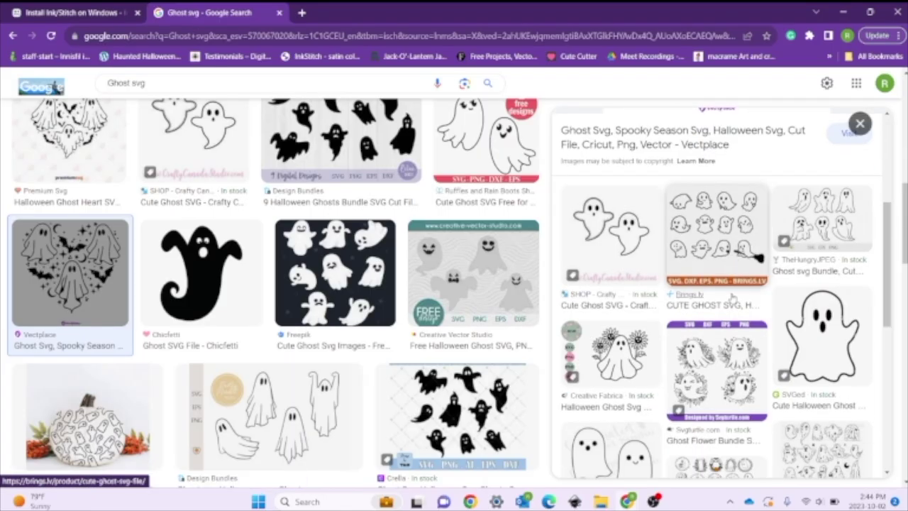
pyautogui.scroll(-3, 733, 296)
pyautogui.scroll(-3, 734, 301)
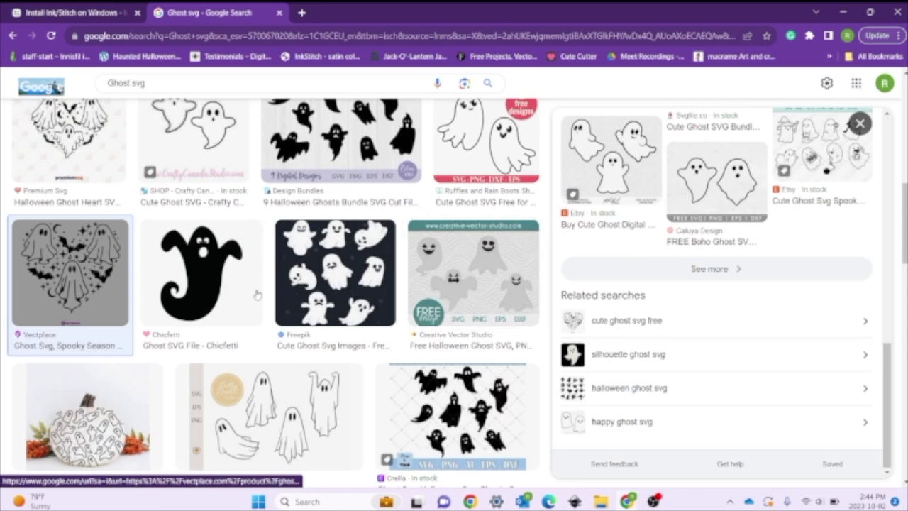
pyautogui.scroll(5, 449, 245)
pyautogui.click(701, 255)
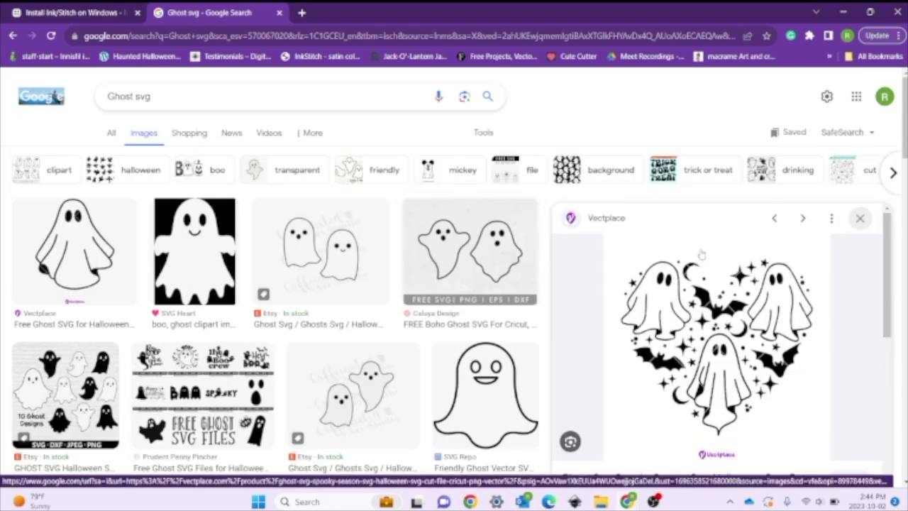
pyautogui.click(859, 218)
# Step: Copy the Caluya Design image of three ghosts with flowers
pyautogui.scroll(-2, 555, 306)
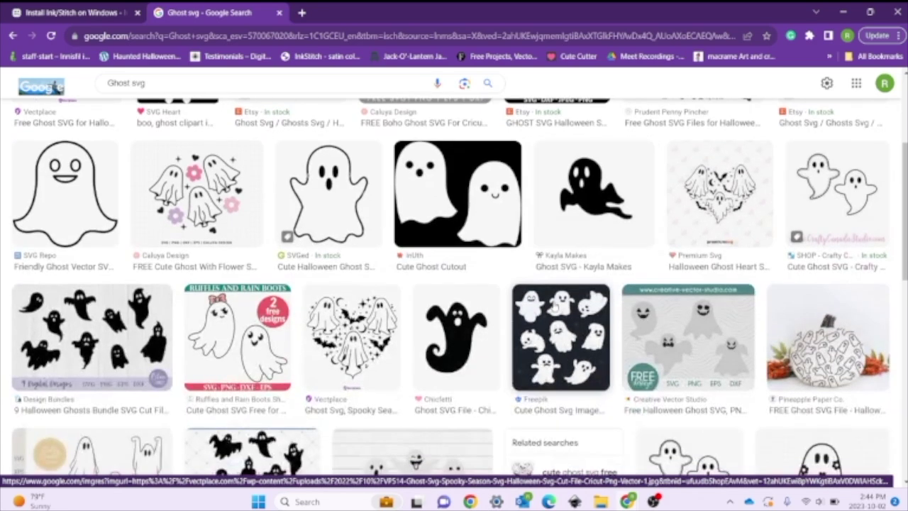
pyautogui.scroll(-7, 555, 306)
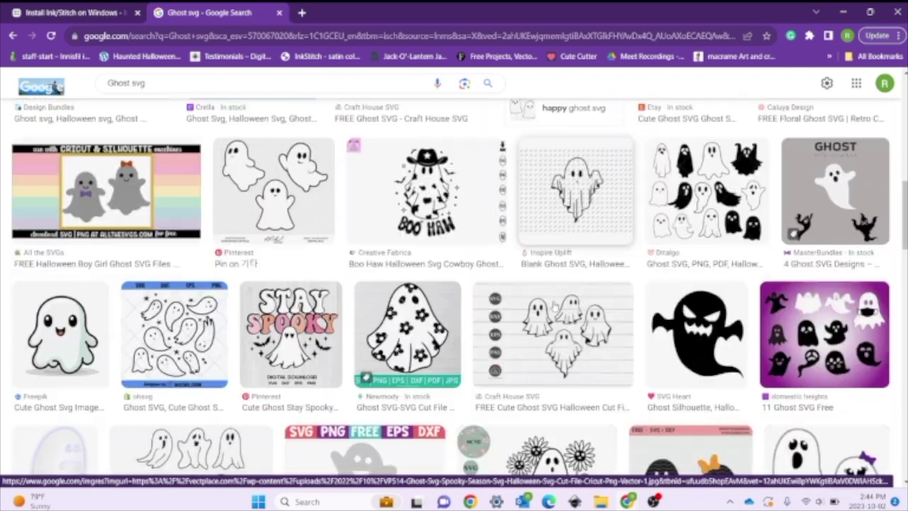
pyautogui.scroll(-1, 555, 307)
pyautogui.scroll(-3, 554, 306)
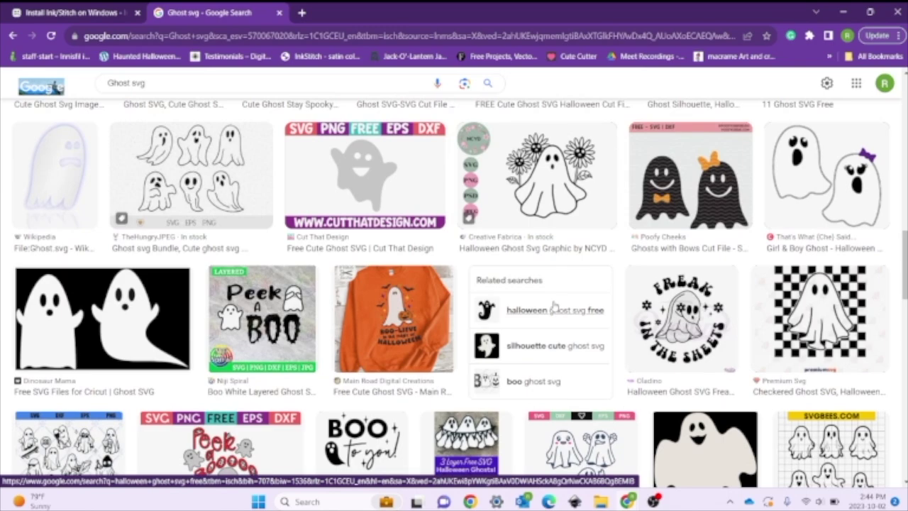
pyautogui.scroll(-12, 555, 307)
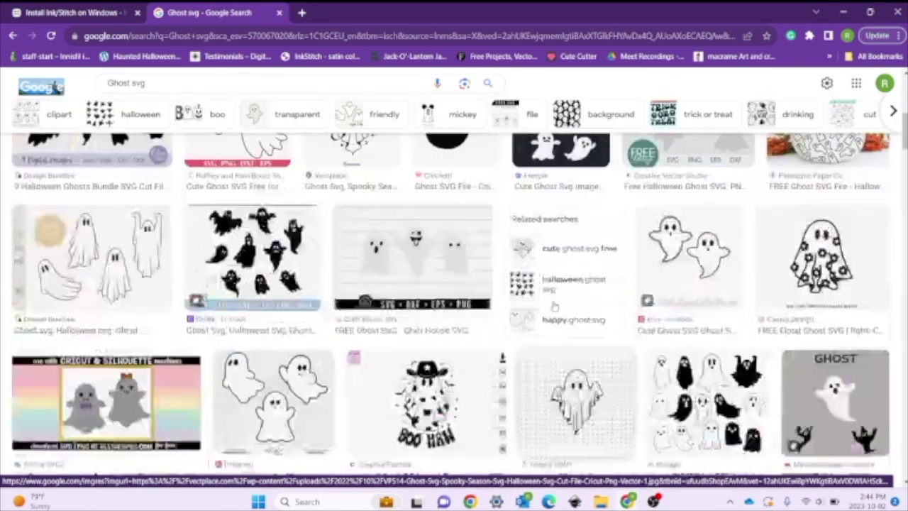
pyautogui.scroll(15, 556, 305)
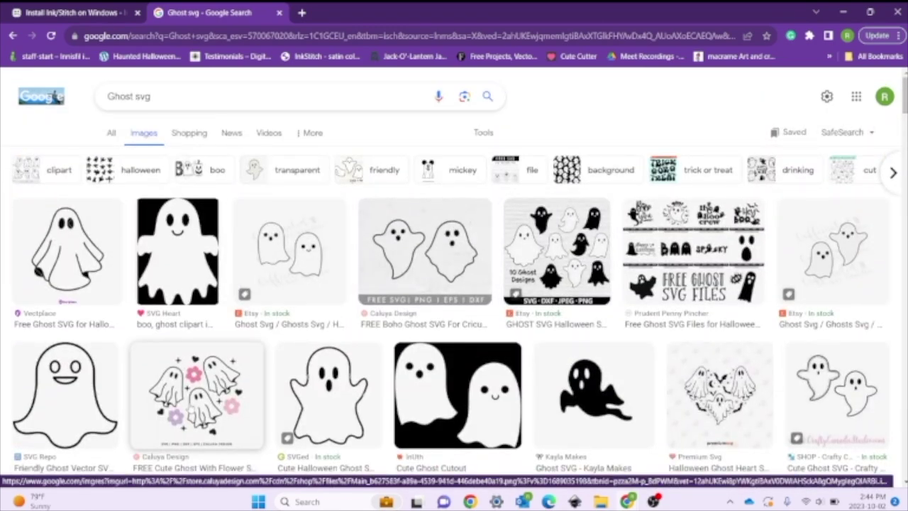
pyautogui.click(221, 396)
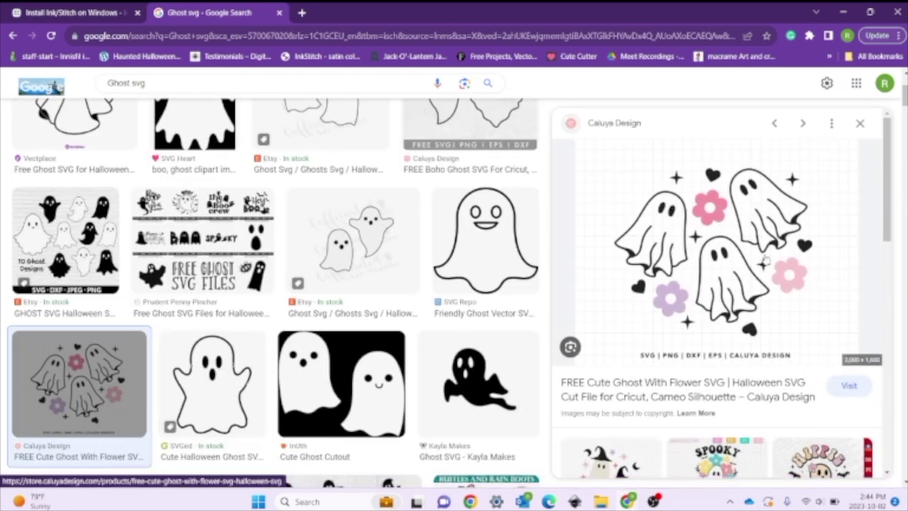
pyautogui.rightClick(764, 259)
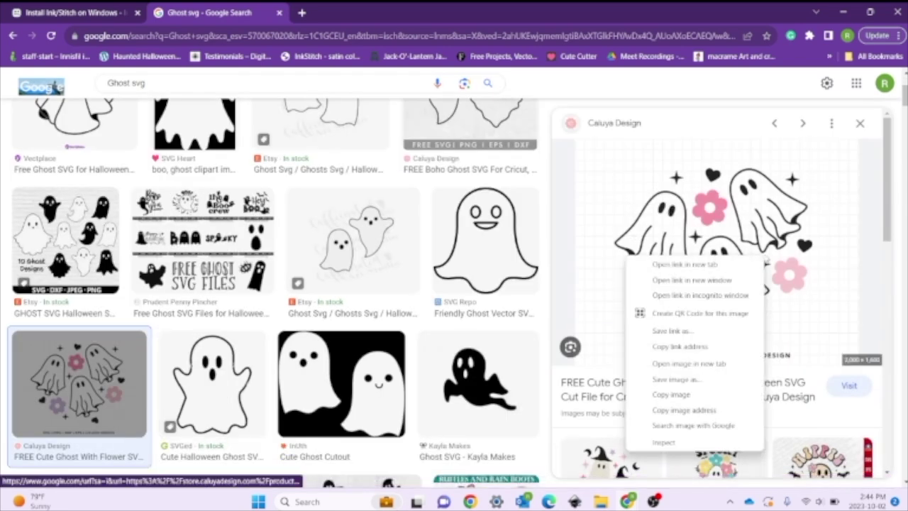
pyautogui.click(671, 394)
# Step: Paste the copied ghosts image onto the Inkscape canvas beside the page
pyautogui.click(574, 501)
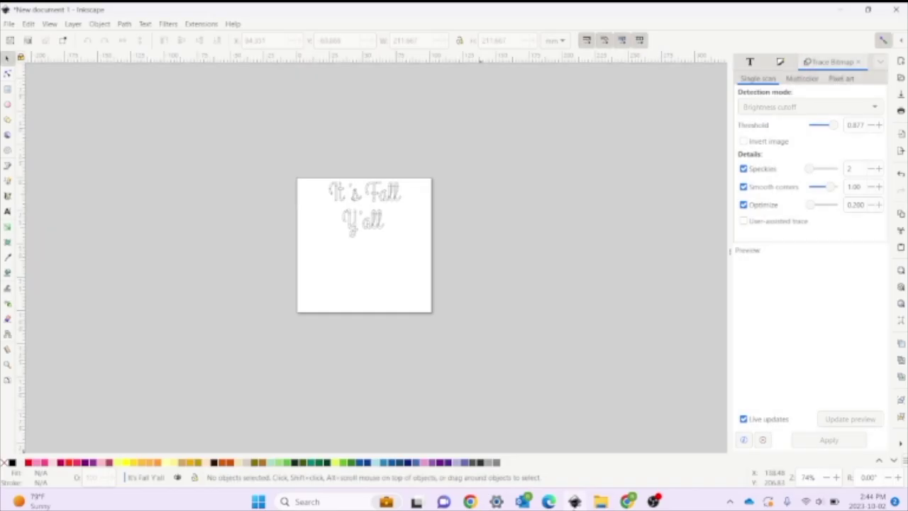
pyautogui.rightClick(85, 244)
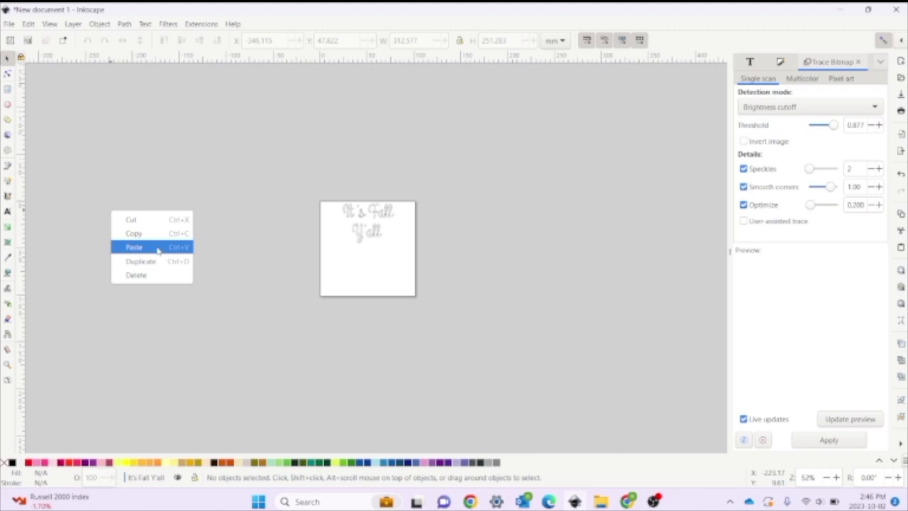
pyautogui.click(157, 249)
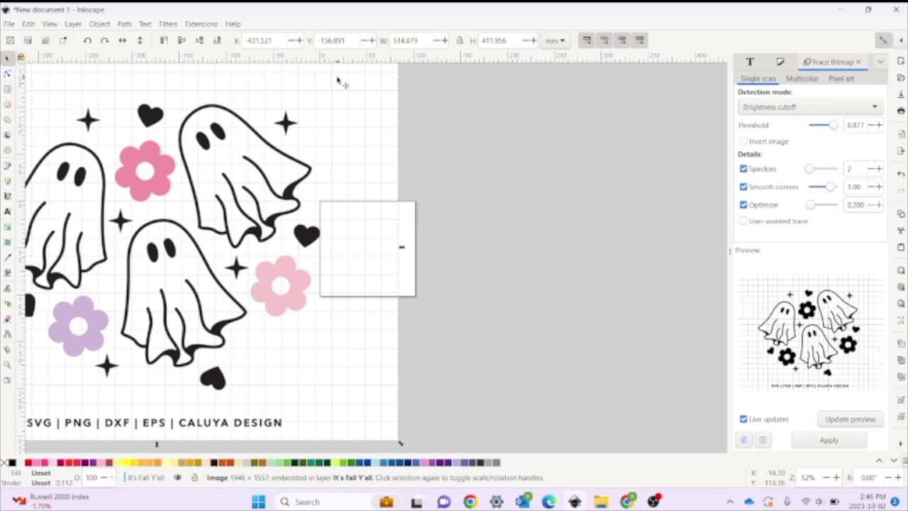
pyautogui.click(124, 23)
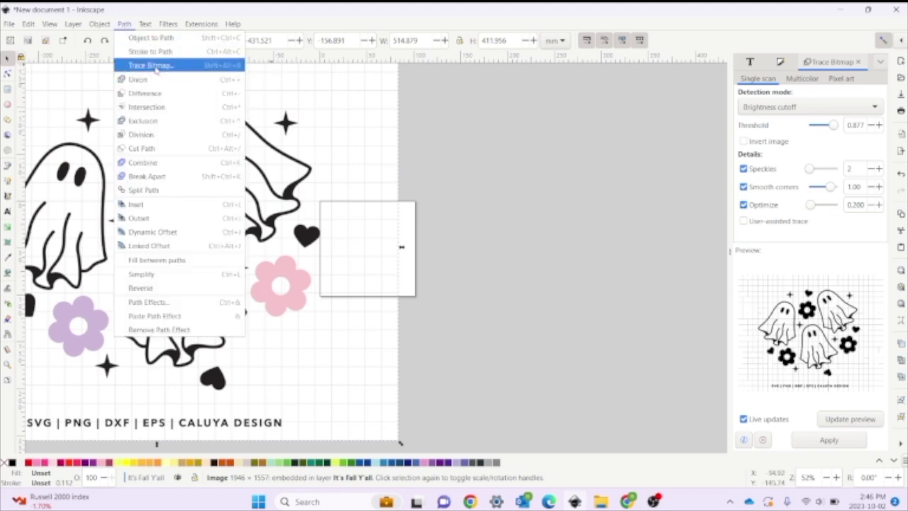
# Step: Trace the ghost image by brightness cutoff at threshold about 0.584, excluding the flowers
pyautogui.click(152, 65)
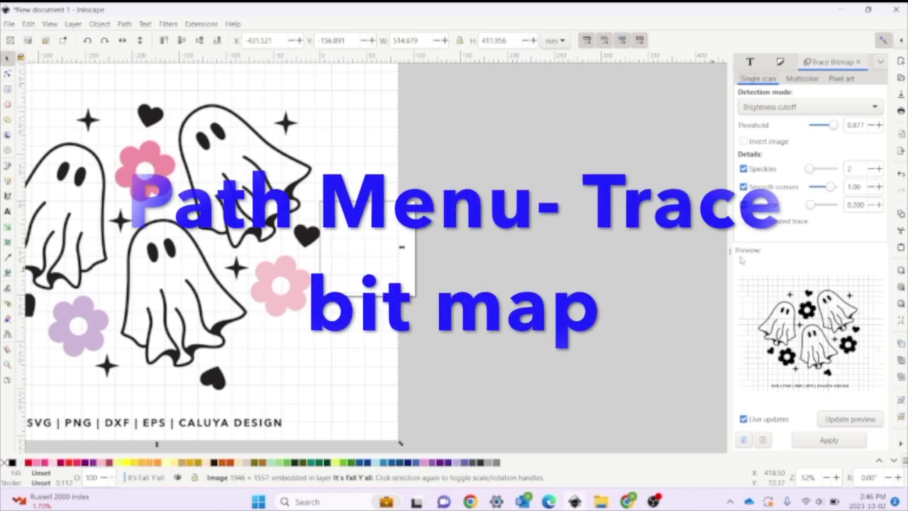
pyautogui.moveTo(732, 250); pyautogui.dragTo(580, 249)
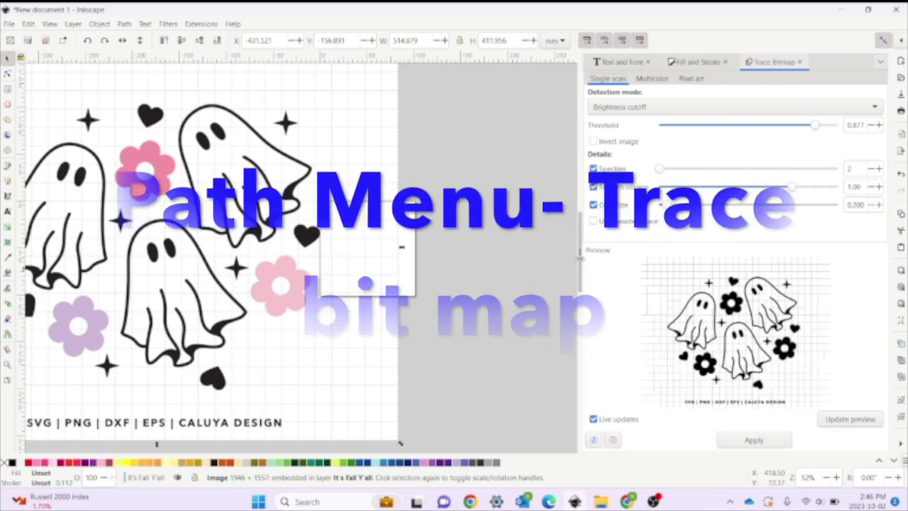
pyautogui.click(757, 127)
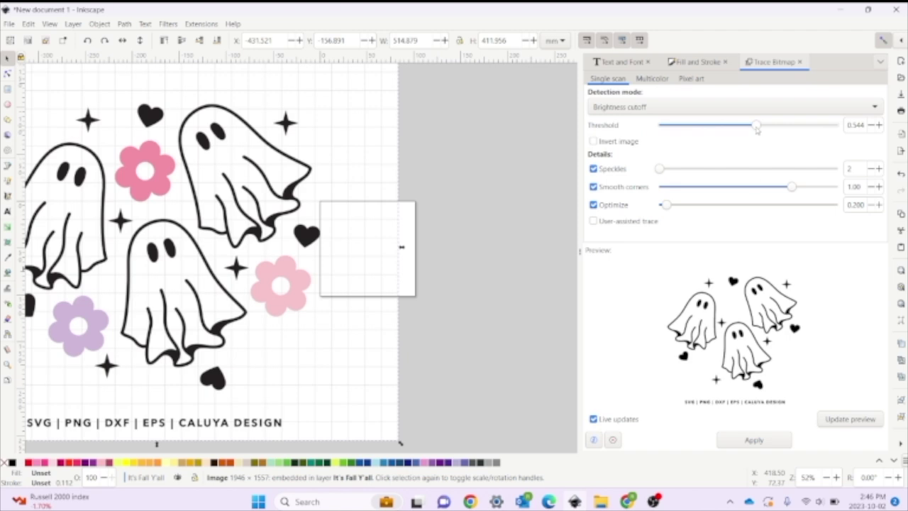
pyautogui.click(795, 128)
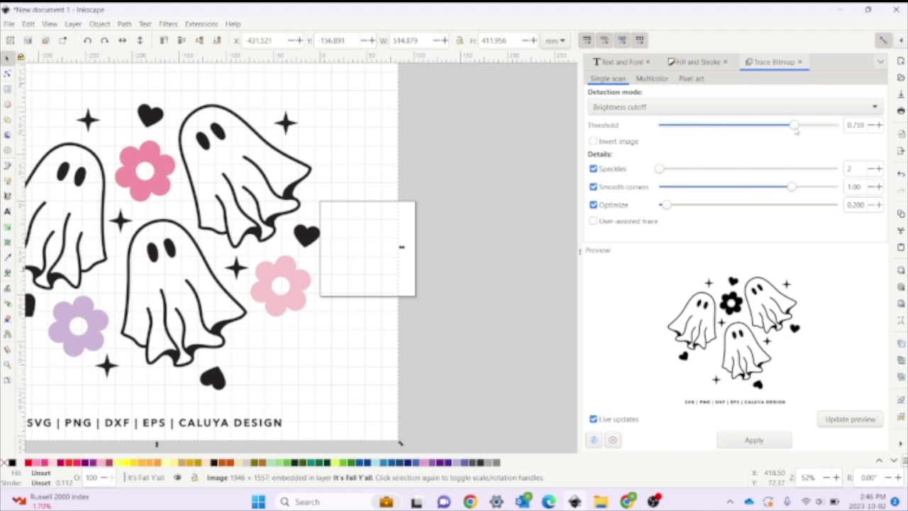
pyautogui.click(815, 127)
pyautogui.click(790, 127)
pyautogui.moveTo(790, 127)
pyautogui.mouseDown()
pyautogui.moveTo(806, 127)
pyautogui.moveTo(766, 127)
pyautogui.mouseUp()
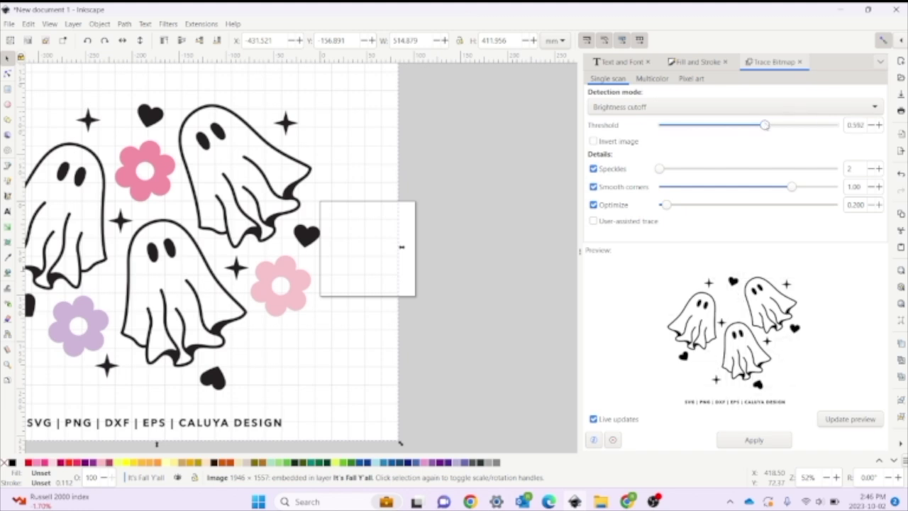
pyautogui.click(748, 439)
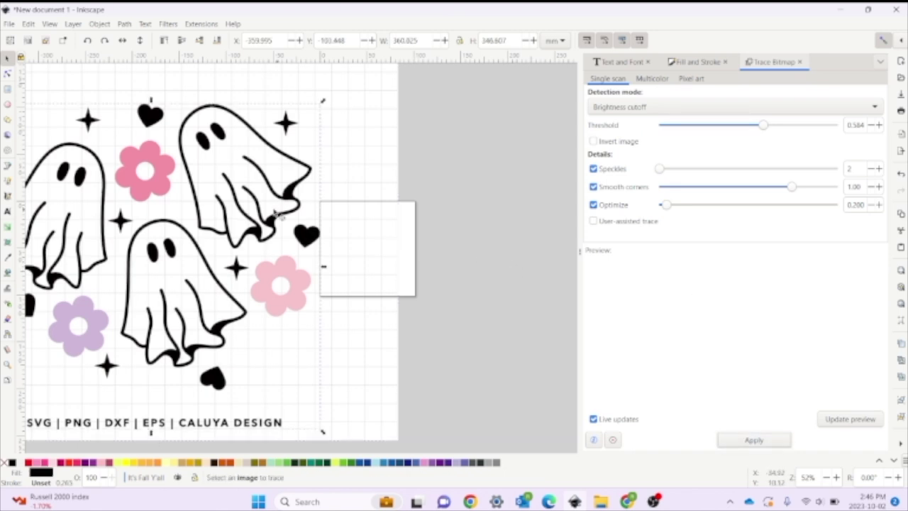
# Step: Delete the original colour bitmap and shrink the traced ghosts to about 114 × 110 mm
pyautogui.press('Tab')
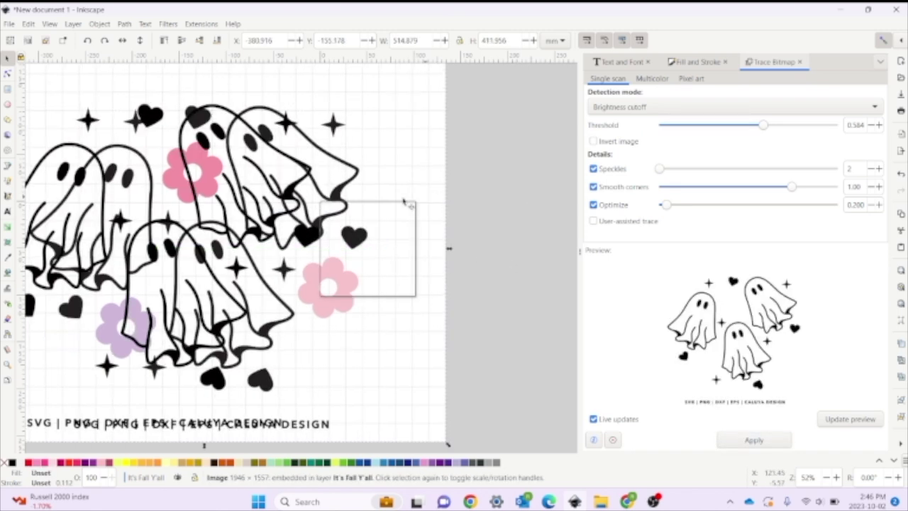
pyautogui.press('Delete')
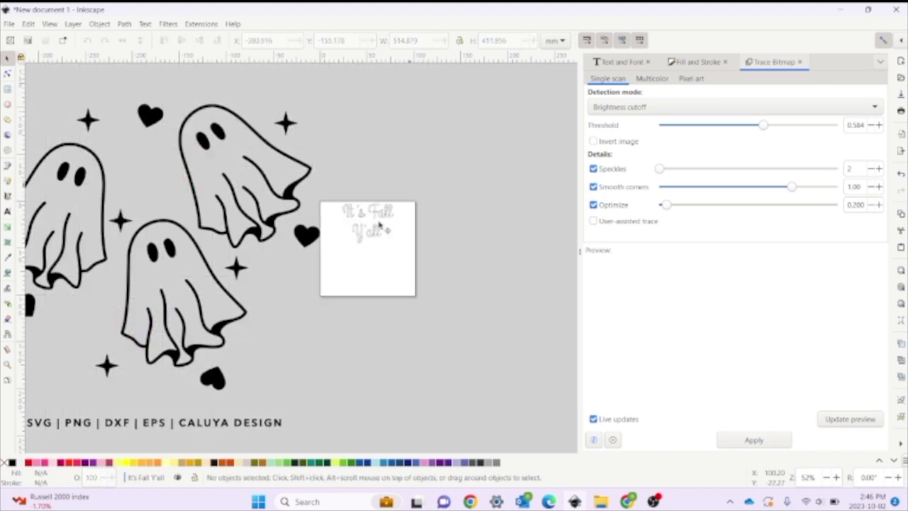
pyautogui.press('Tab')
pyautogui.moveTo(323, 434); pyautogui.dragTo(288, 261)
pyautogui.press('+')
pyautogui.press('+')
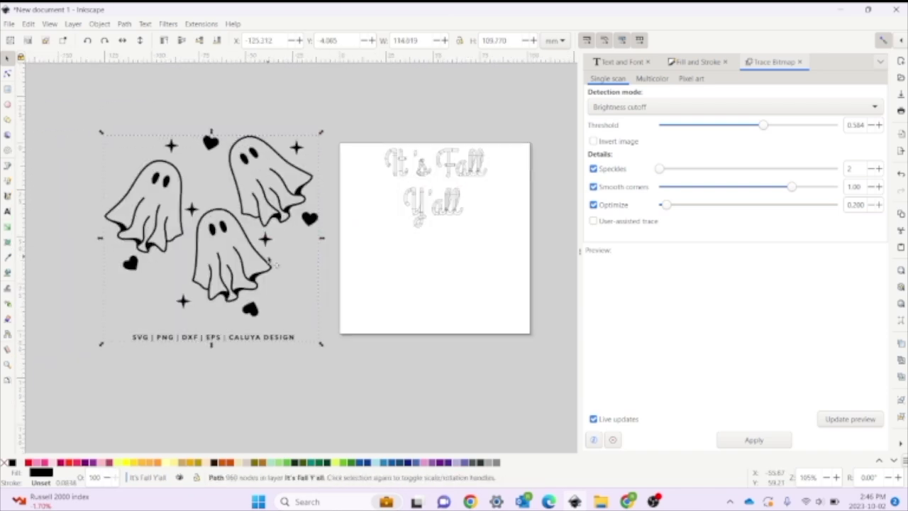
# Step: Delete the credit text line from the bottom of the traced ghosts
pyautogui.click(7, 74)
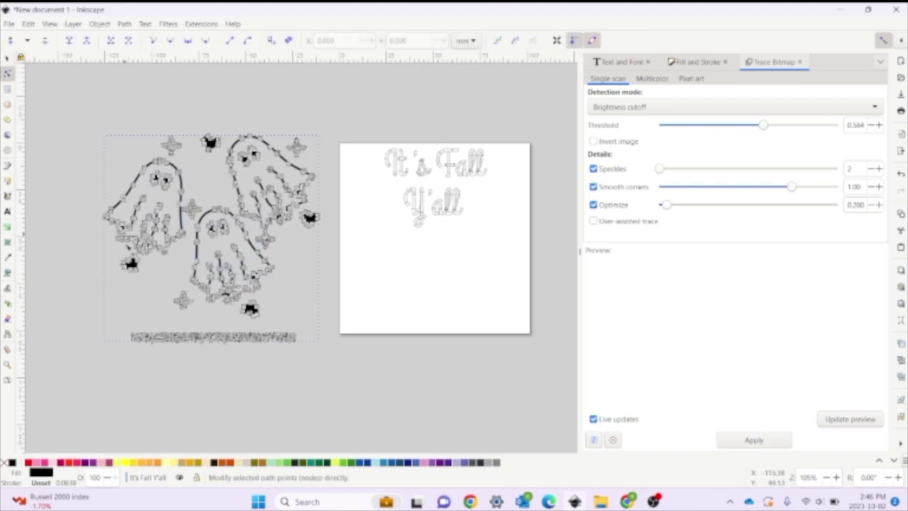
pyautogui.moveTo(122, 333); pyautogui.dragTo(330, 372)
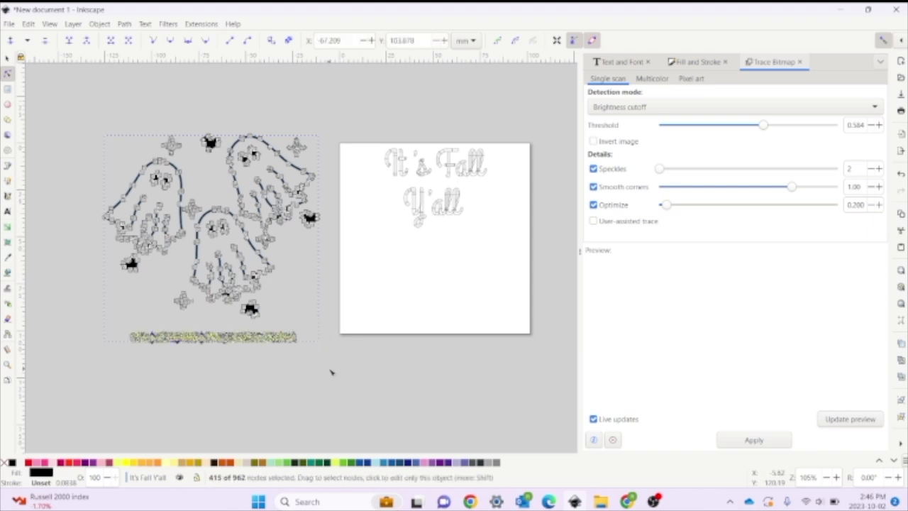
pyautogui.press('Delete')
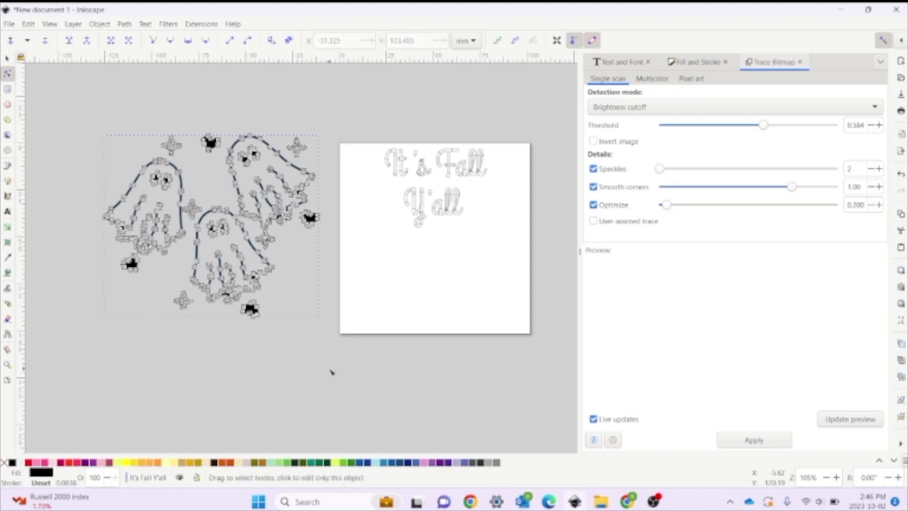
# Step: Shrink the ghost group to about 62% and move it onto the page below the text
pyautogui.press('s')
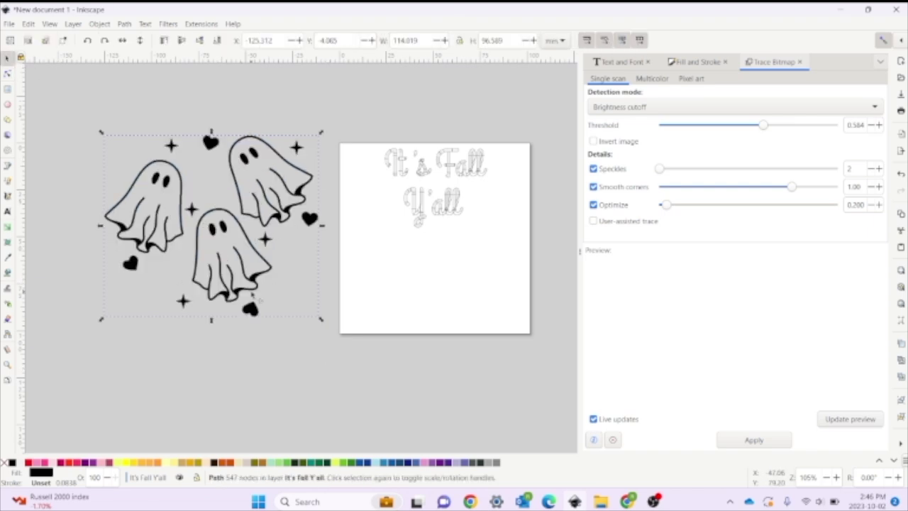
pyautogui.moveTo(320, 320); pyautogui.dragTo(240, 265)
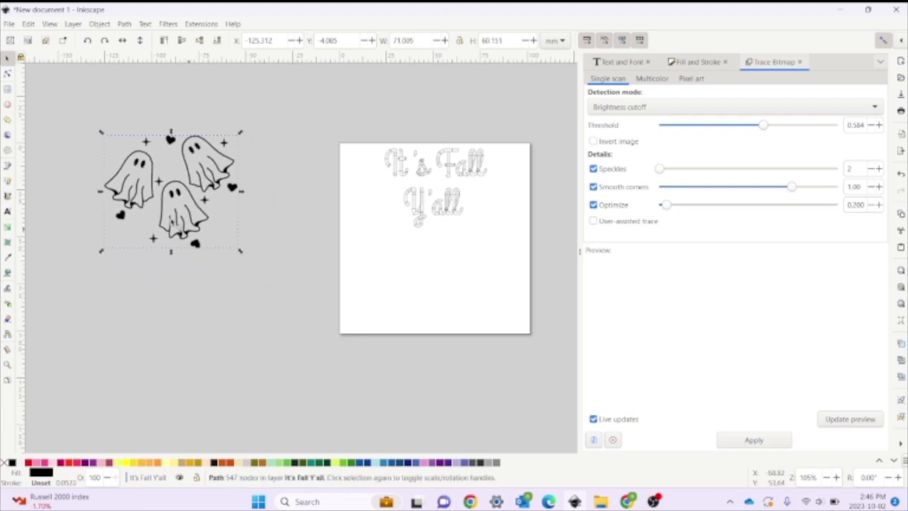
pyautogui.moveTo(171, 214); pyautogui.dragTo(434, 295)
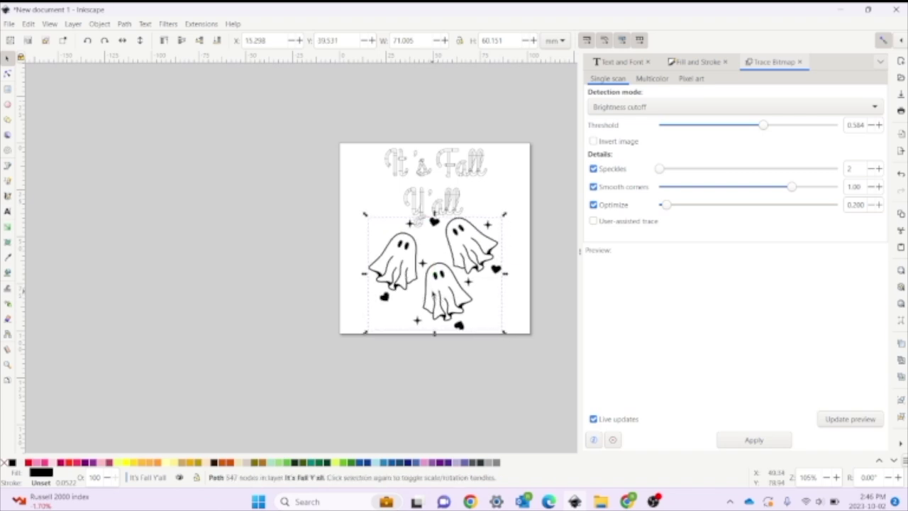
pyautogui.hscroll(4, 474, 366)
# Step: Nudge the Y'all text slightly up, check the layout, and select the text and ghosts together
pyautogui.click(327, 205)
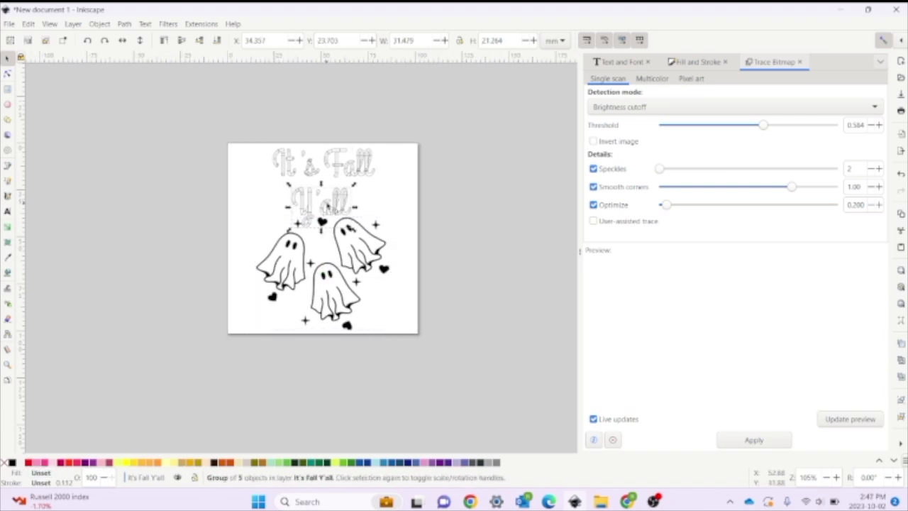
pyautogui.press('Up')
pyautogui.press('Up')
pyautogui.press('Up')
pyautogui.press('Up')
pyautogui.press('Up')
pyautogui.press('Up')
pyautogui.press('Up')
pyautogui.press('Up')
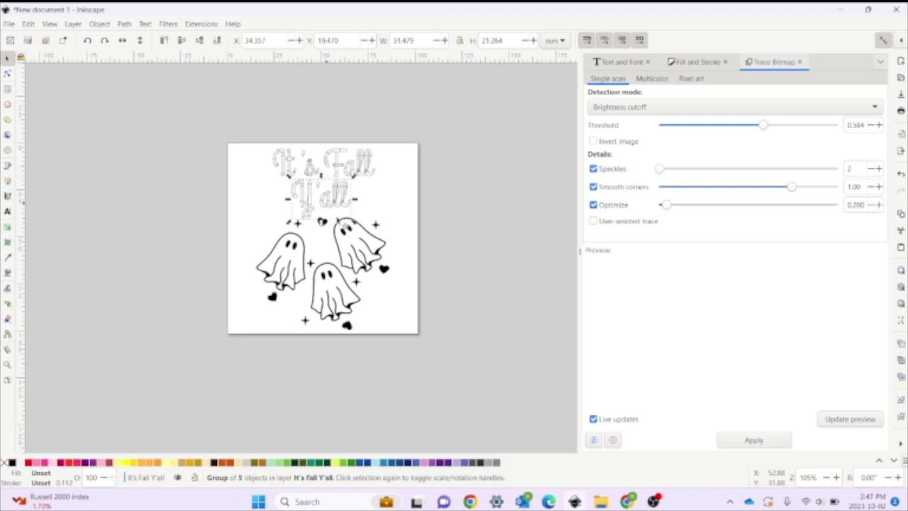
pyautogui.click(371, 338)
pyautogui.press('+')
pyautogui.press('+')
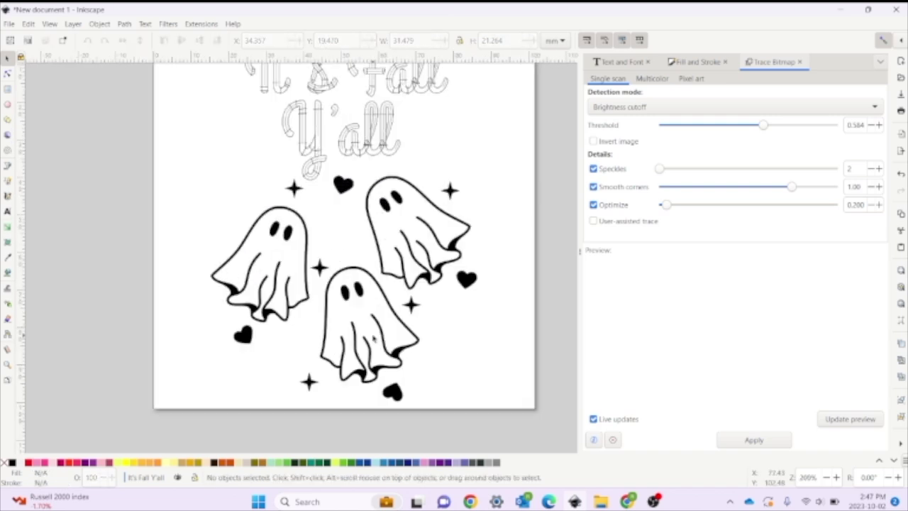
pyautogui.press('-')
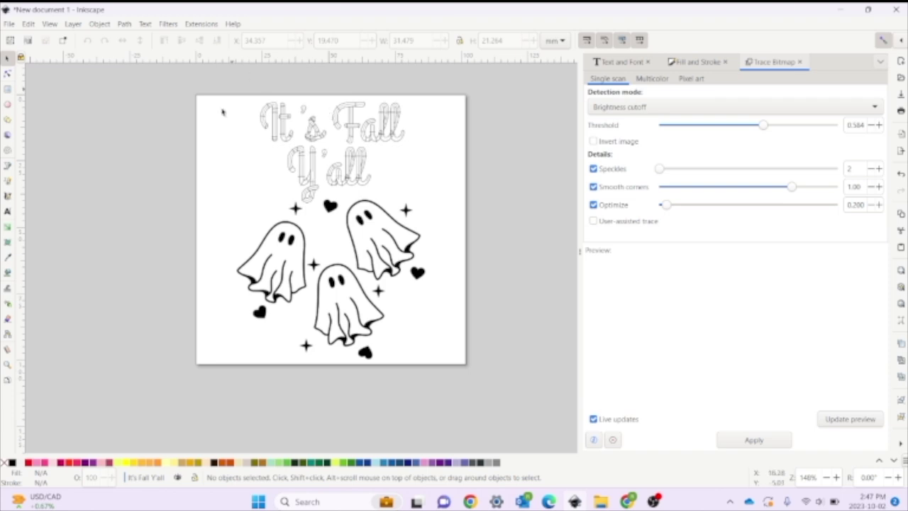
pyautogui.moveTo(205, 90); pyautogui.dragTo(499, 409)
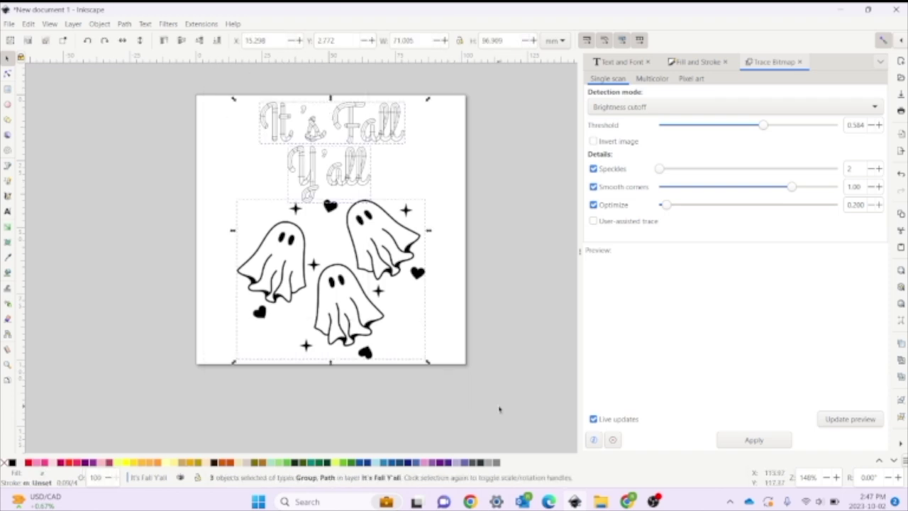
# Step: Launch Ink/Stitch's Simulator / Realistic Preview from Extensions > Ink/Stitch > Visualise and Export
pyautogui.click(202, 27)
pyautogui.moveTo(239, 172)
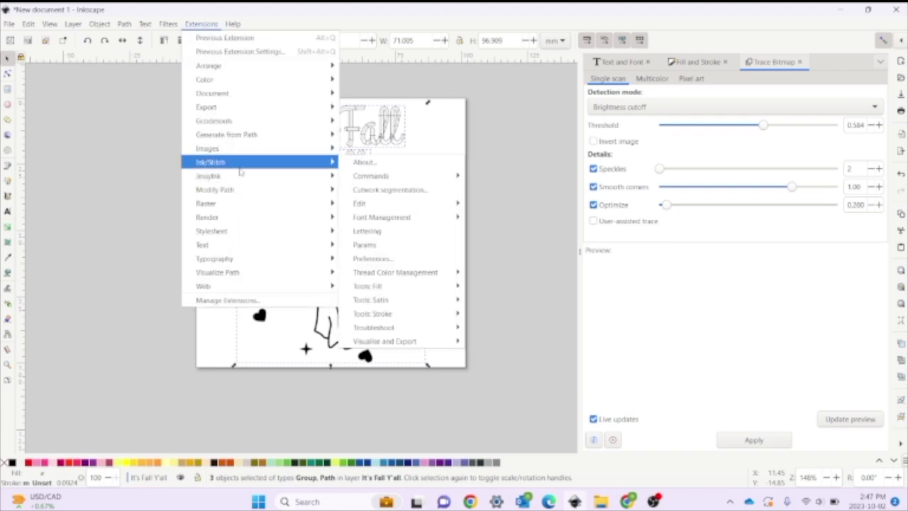
pyautogui.moveTo(405, 344)
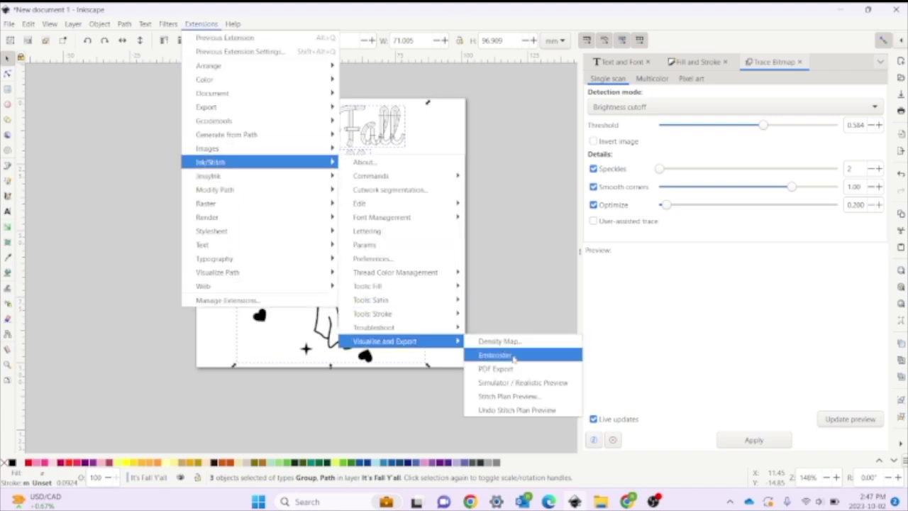
pyautogui.click(528, 386)
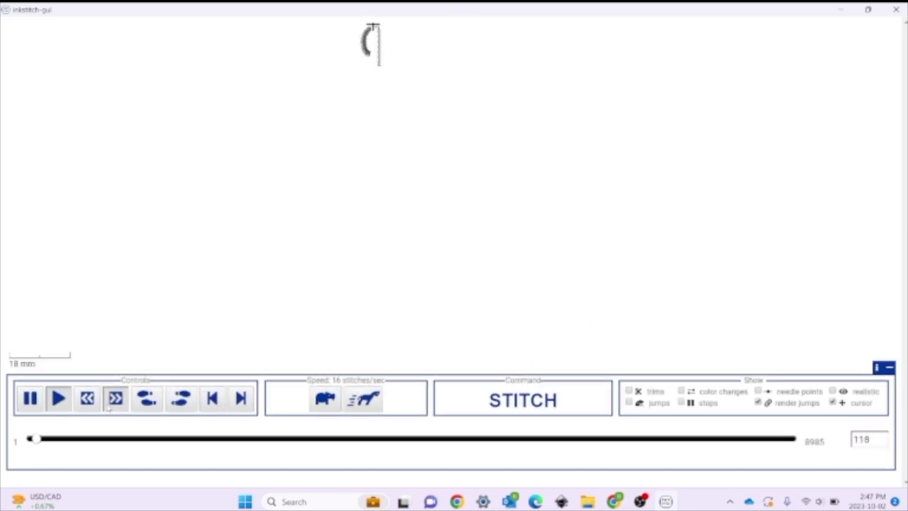
# Step: Raise playback to 2048 stitches/sec, let all 8985 stitches finish, then close the simulator
pyautogui.click(375, 401)
pyautogui.click(376, 401)
pyautogui.click(376, 401)
pyautogui.click(376, 401)
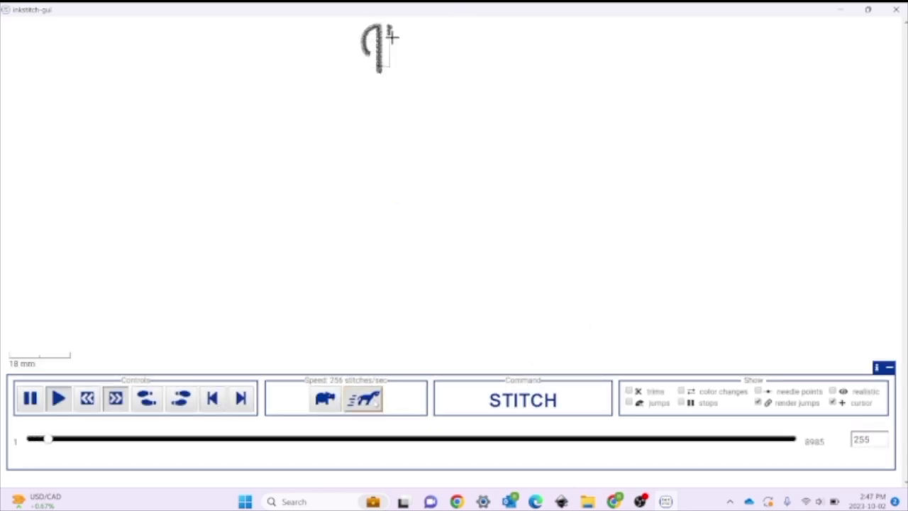
pyautogui.click(375, 401)
pyautogui.click(376, 402)
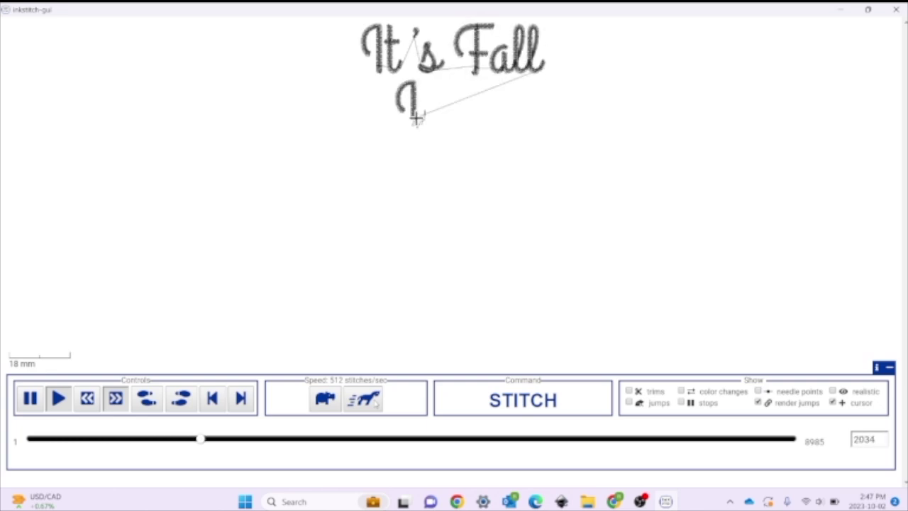
pyautogui.click(376, 402)
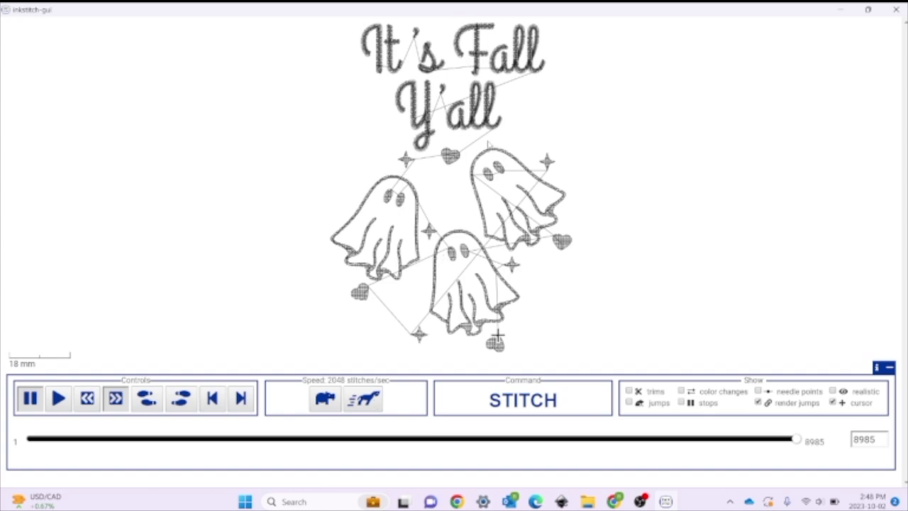
pyautogui.click(896, 10)
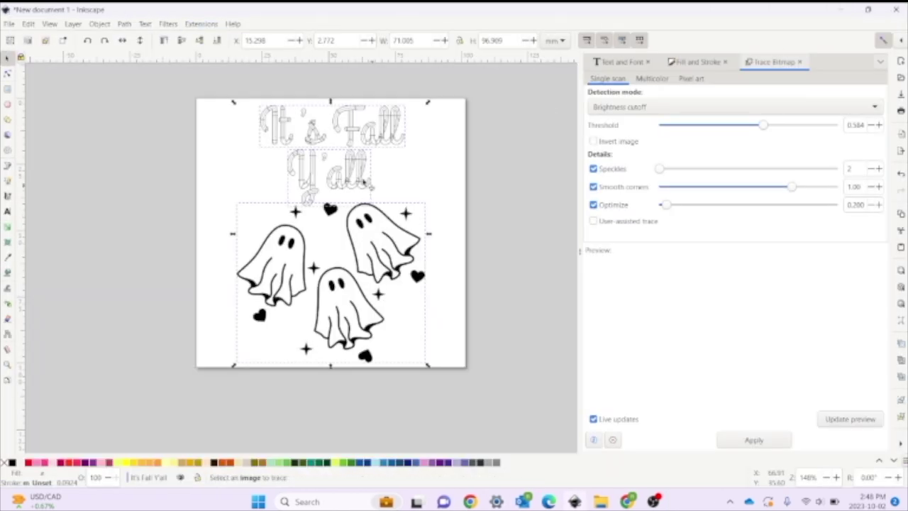
# Step: Break the traced ghost artwork apart into separate pieces
pyautogui.click(281, 263)
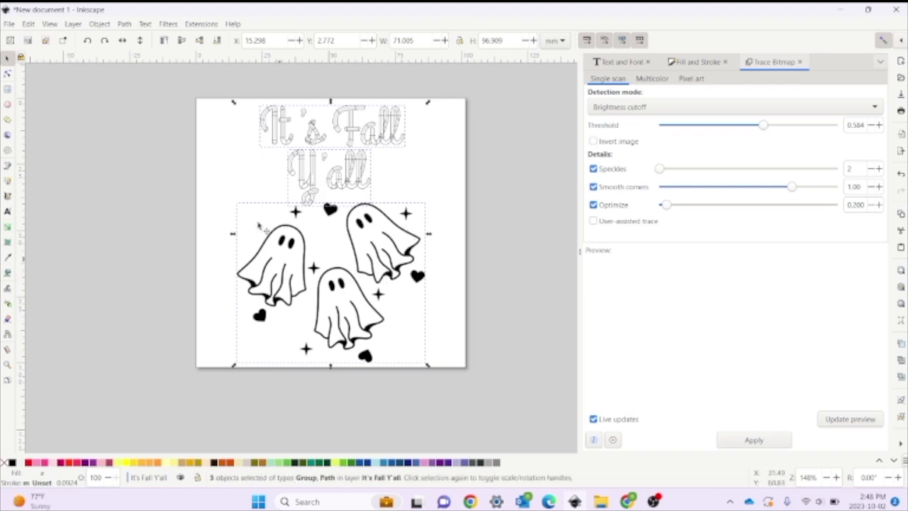
pyautogui.click(124, 25)
pyautogui.click(131, 191)
pyautogui.click(130, 192)
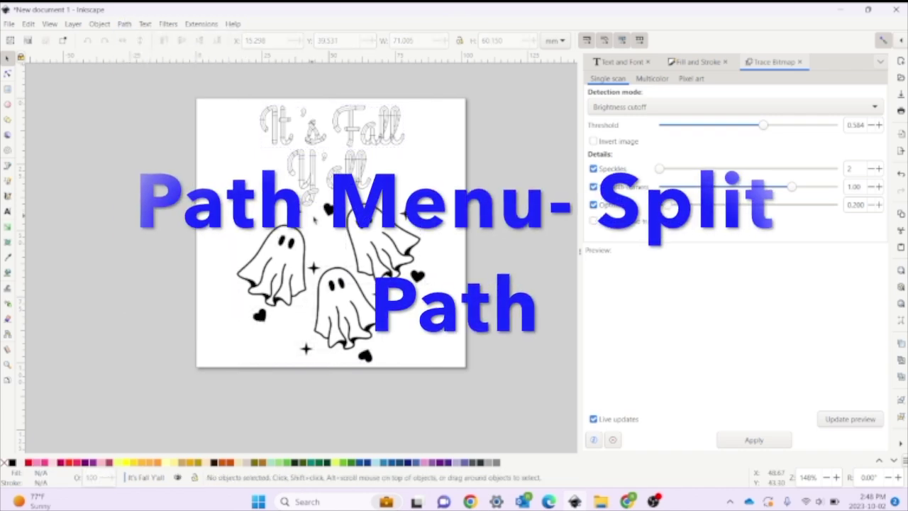
# Step: Fill the heart above the ghosts and the three other small hearts with red
pyautogui.click(328, 208)
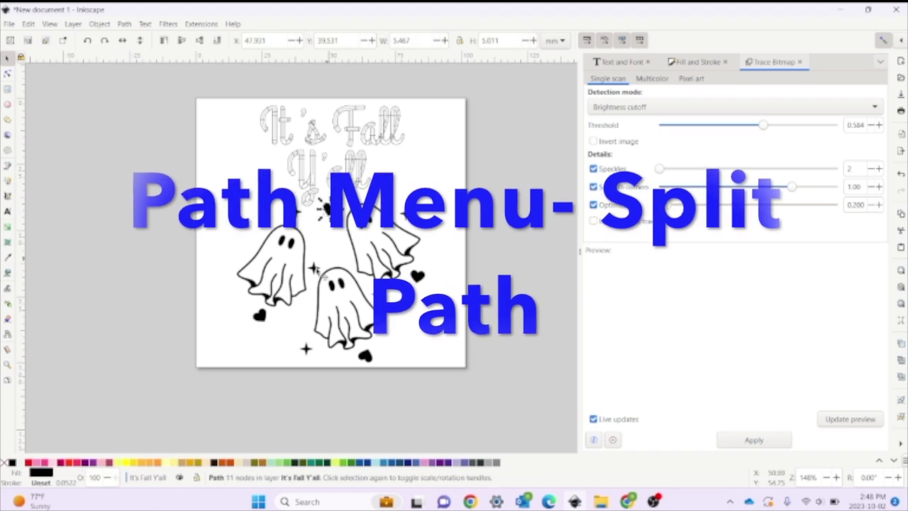
pyautogui.click(37, 462)
pyautogui.moveTo(36, 462); pyautogui.dragTo(150, 392)
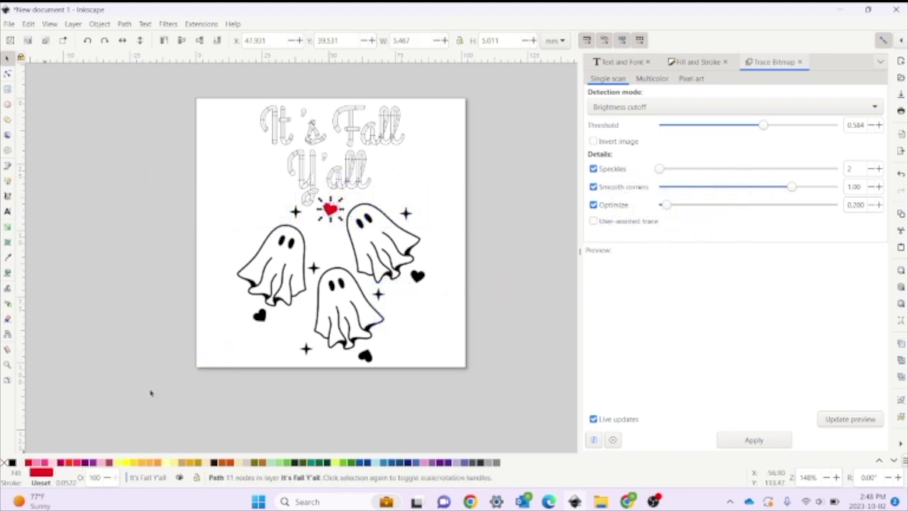
pyautogui.click(260, 318)
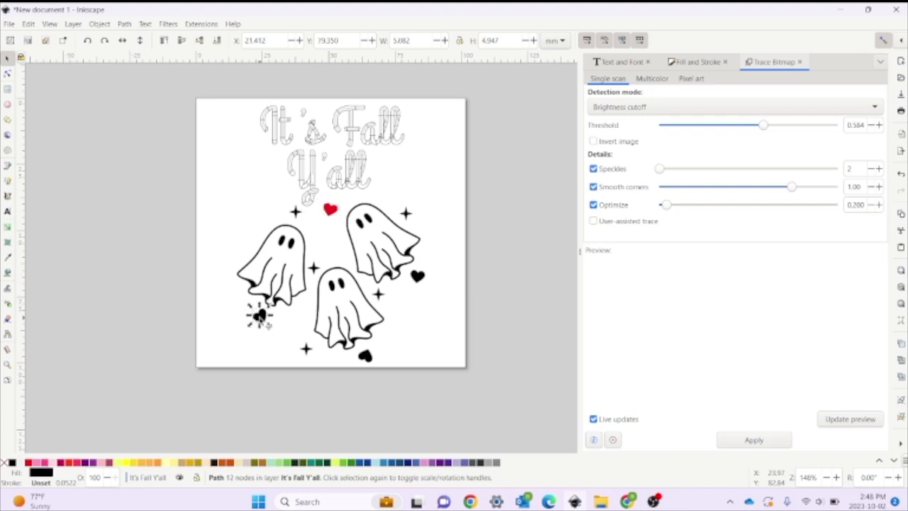
pyautogui.keyDown('shift'); pyautogui.click(368, 358); pyautogui.keyUp('shift')
pyautogui.keyDown('shift'); pyautogui.click(418, 276); pyautogui.keyUp('shift')
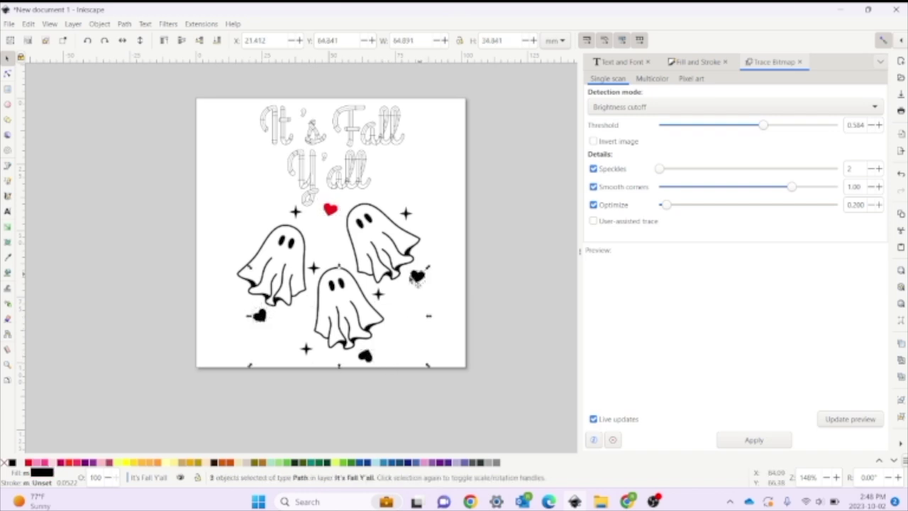
pyautogui.click(28, 463)
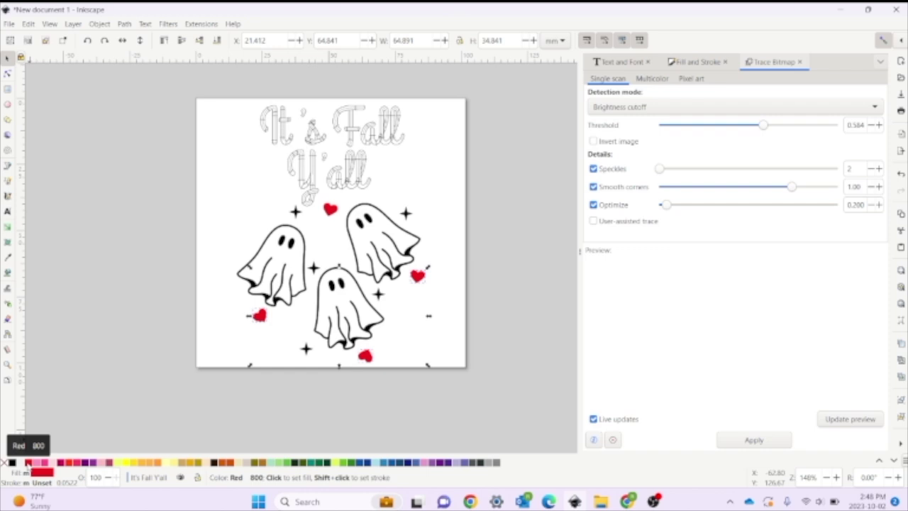
pyautogui.click(217, 419)
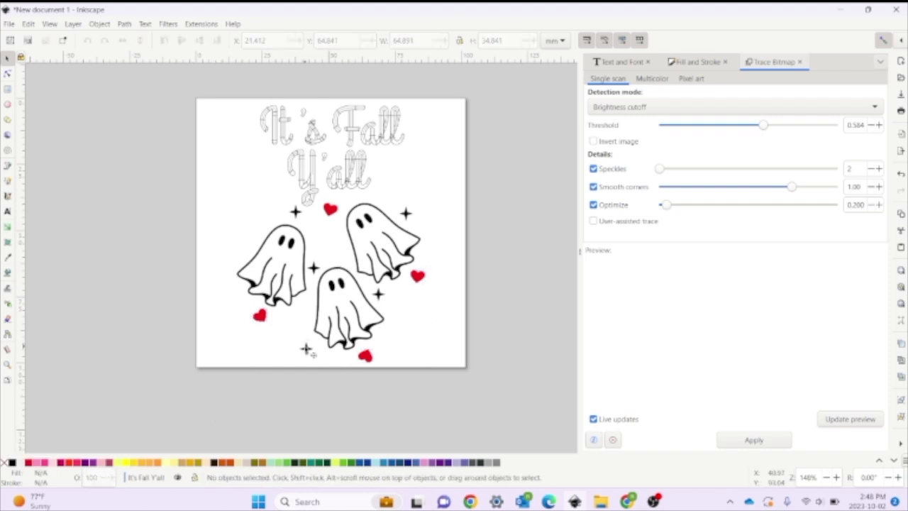
# Step: Select the five small stars and fill them blue
pyautogui.click(307, 348)
pyautogui.keyDown('shift'); pyautogui.click(314, 269); pyautogui.keyUp('shift')
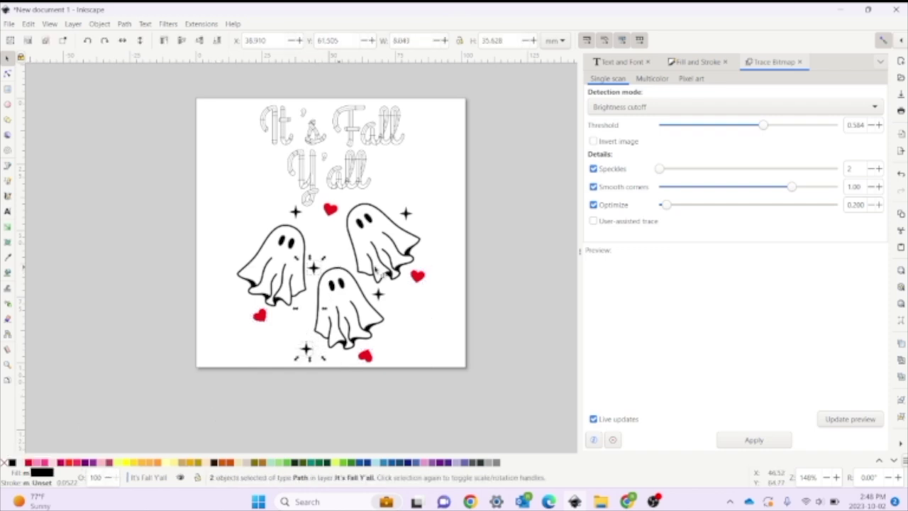
pyautogui.keyDown('shift'); pyautogui.click(380, 294); pyautogui.keyUp('shift')
pyautogui.keyDown('shift'); pyautogui.click(406, 213); pyautogui.keyUp('shift')
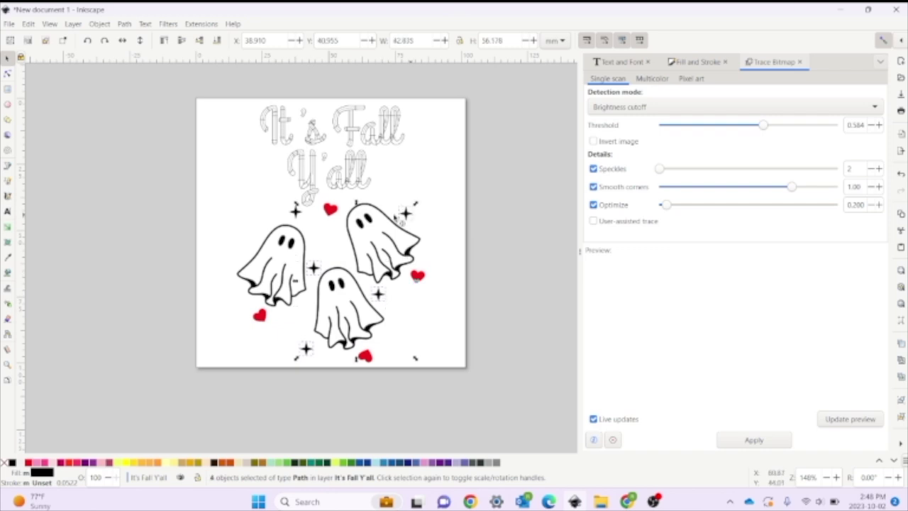
pyautogui.keyDown('shift'); pyautogui.click(295, 210); pyautogui.keyUp('shift')
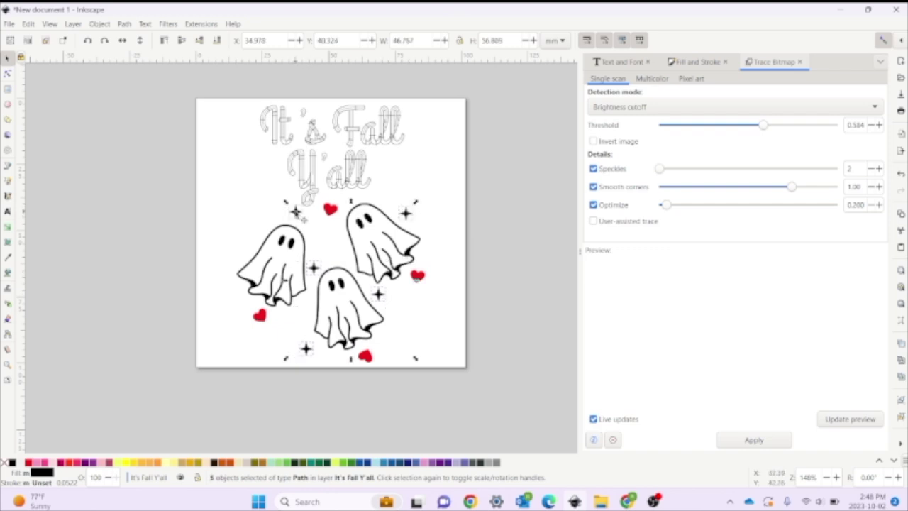
pyautogui.click(359, 462)
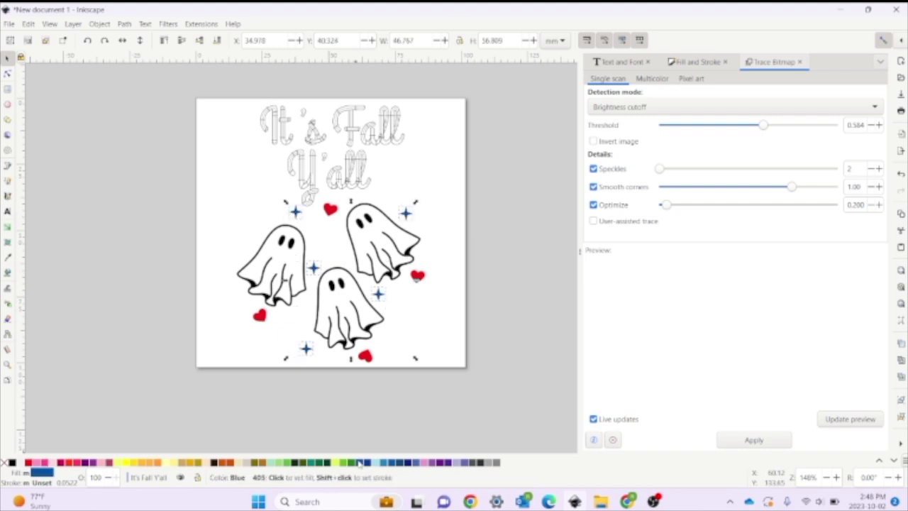
pyautogui.click(339, 402)
# Step: Set the stroke of the It's Fall and Y'all lettering to Teal Green, then select the entire design
pyautogui.rightClick(342, 170)
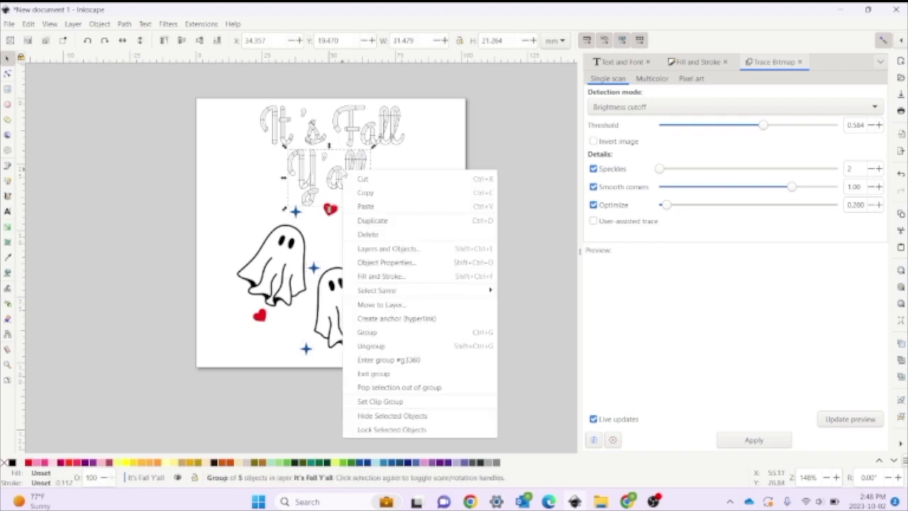
pyautogui.press('Escape')
pyautogui.moveTo(251, 90); pyautogui.dragTo(434, 234)
pyautogui.press('shift')
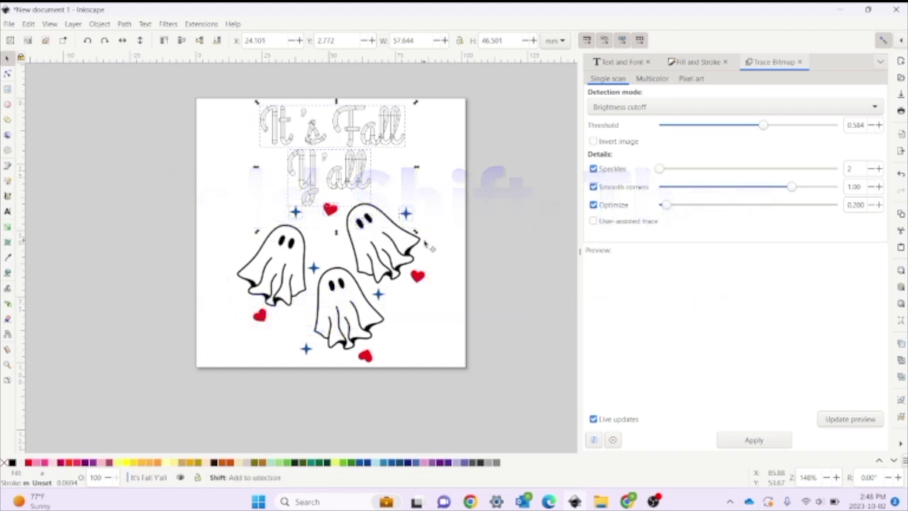
pyautogui.keyDown('shift'); pyautogui.click(310, 463); pyautogui.keyUp('shift')
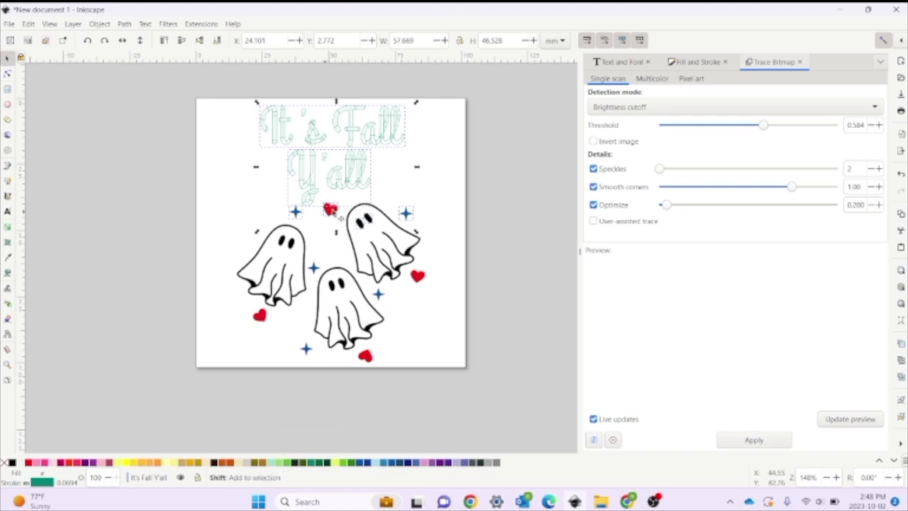
pyautogui.press('Escape')
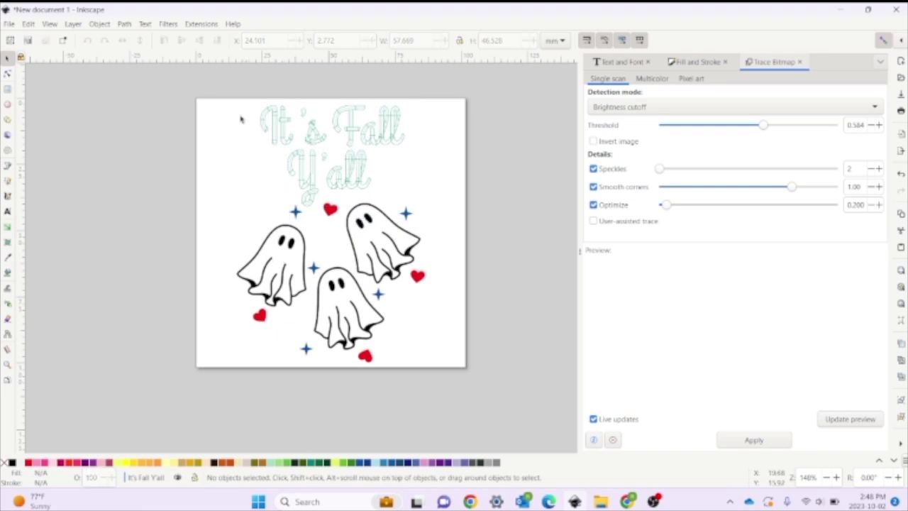
pyautogui.moveTo(215, 90); pyautogui.dragTo(501, 460)
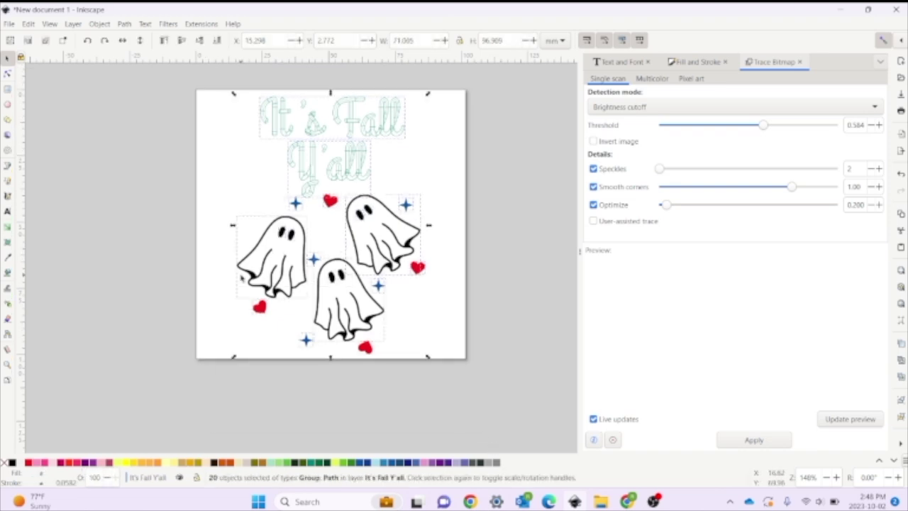
# Step: Open Ink/Stitch's Simulator / Realistic Preview from Extensions > Ink/Stitch > Visualise and Export
pyautogui.click(201, 25)
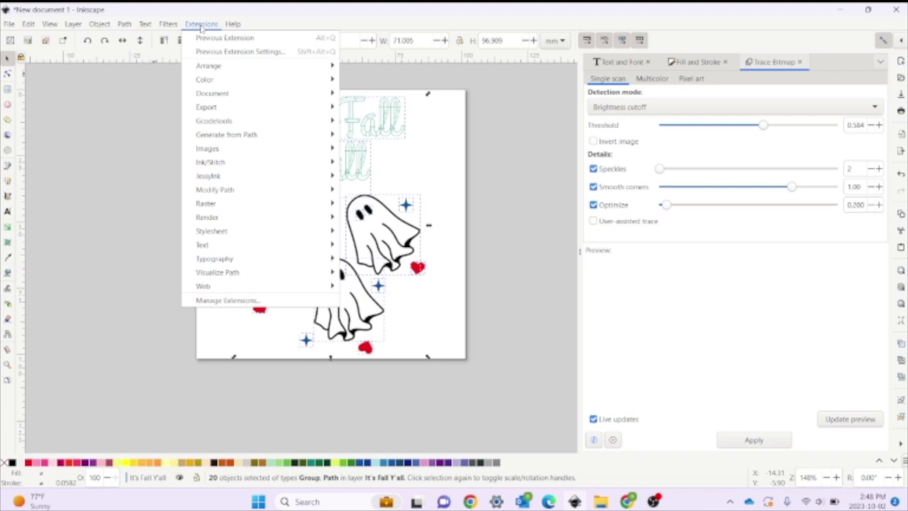
pyautogui.moveTo(264, 163)
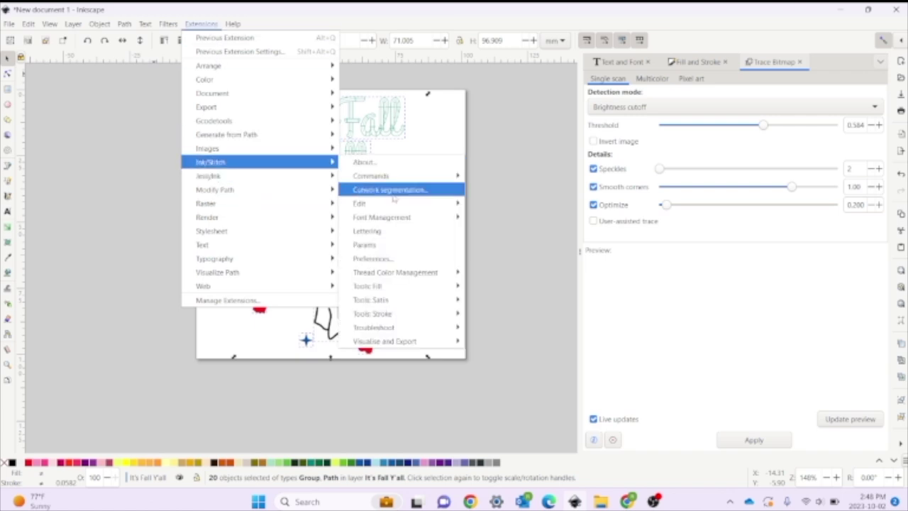
pyautogui.moveTo(390, 342)
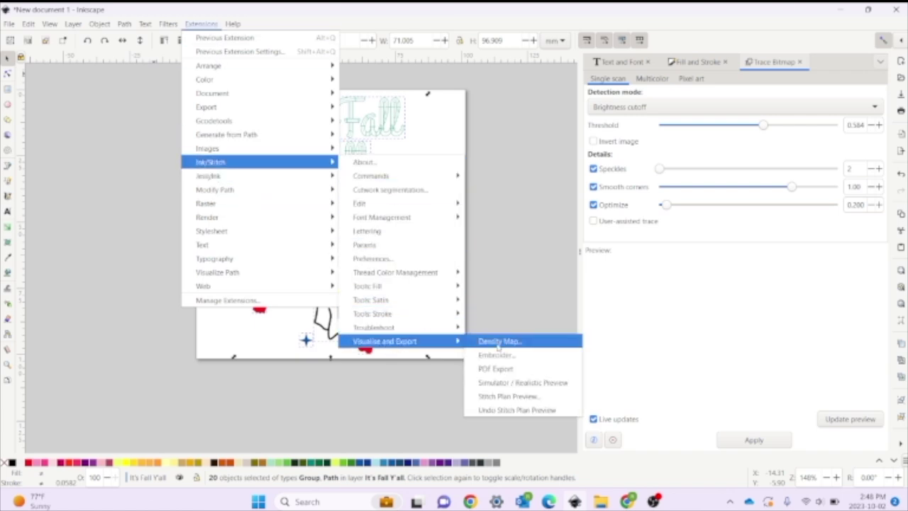
pyautogui.click(510, 387)
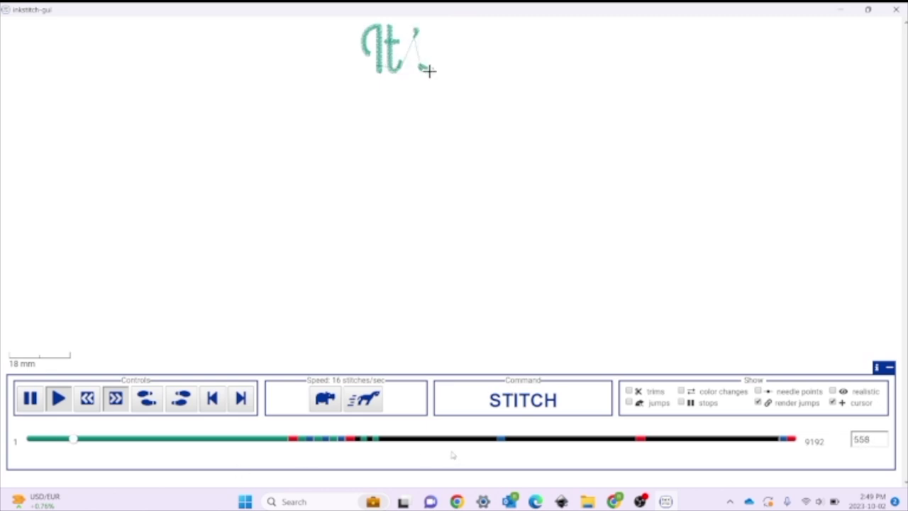
# Step: Speed the simulation up to 1024 stitches/sec and let all 9192 stitches play through
pyautogui.press('Up')
pyautogui.press('Up')
pyautogui.press('Up')
pyautogui.press('Up')
pyautogui.press('Up')
pyautogui.press('Up')
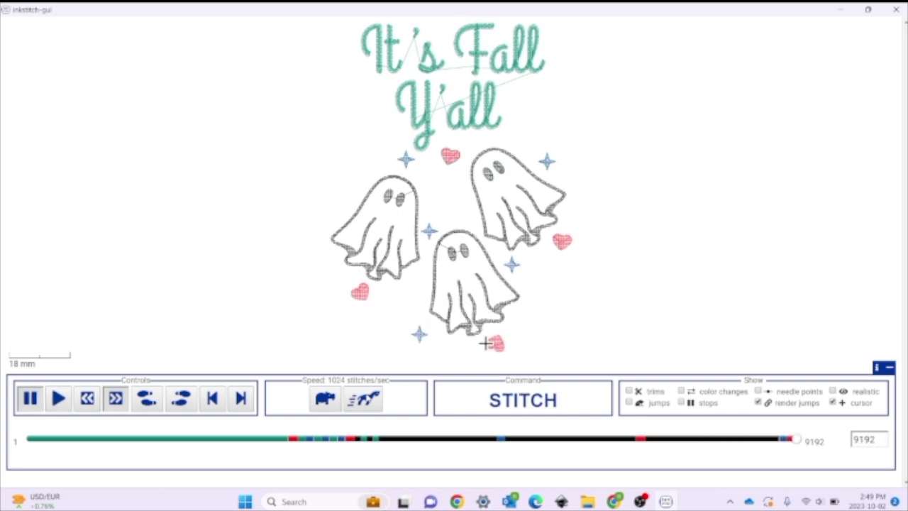
# Step: Close the simulator and remove the outline from the red heart
pyautogui.click(895, 10)
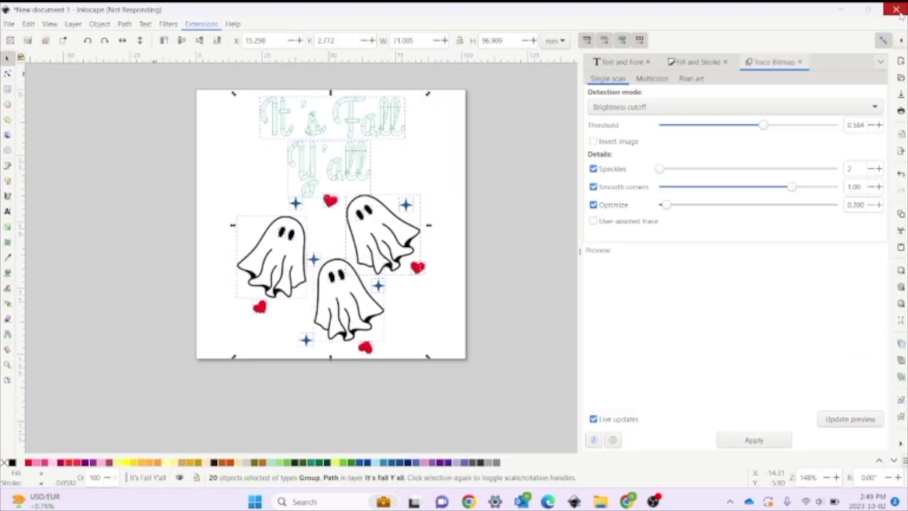
pyautogui.click(332, 227)
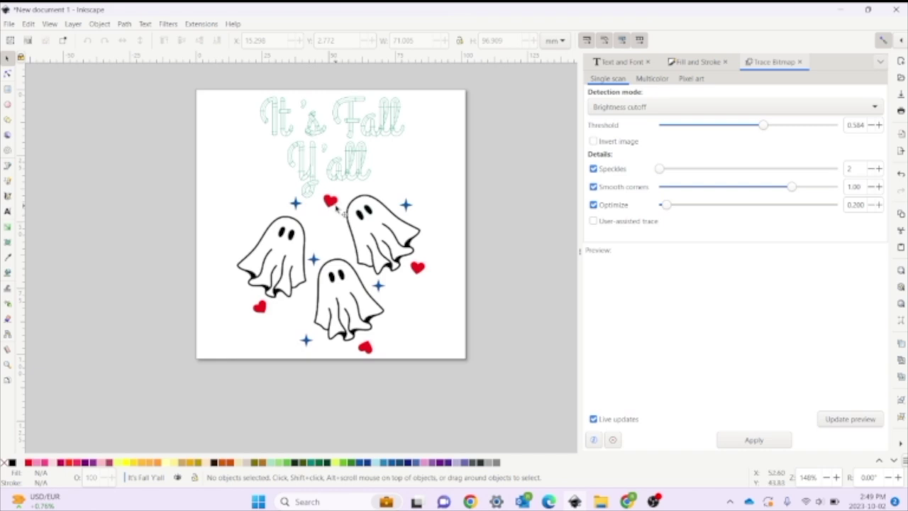
pyautogui.click(330, 201)
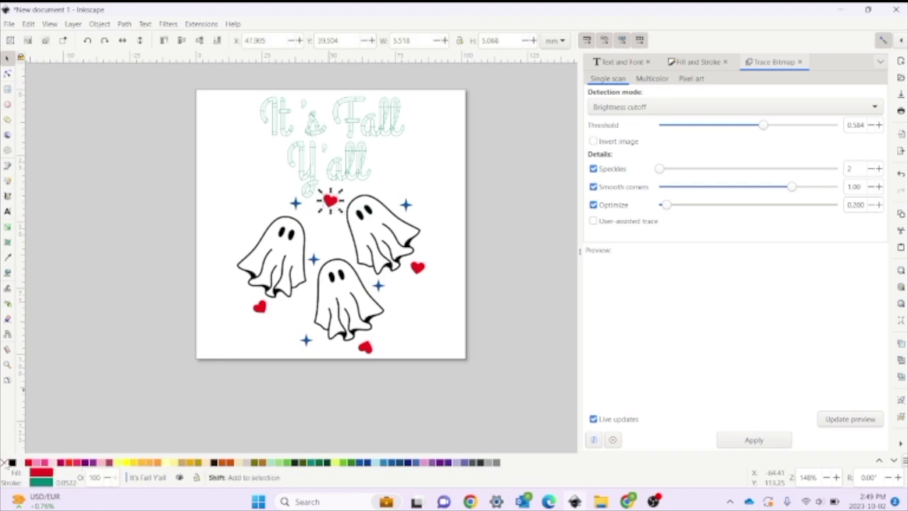
pyautogui.keyDown('shift'); pyautogui.click(7, 461); pyautogui.keyUp('shift')
pyautogui.click(248, 392)
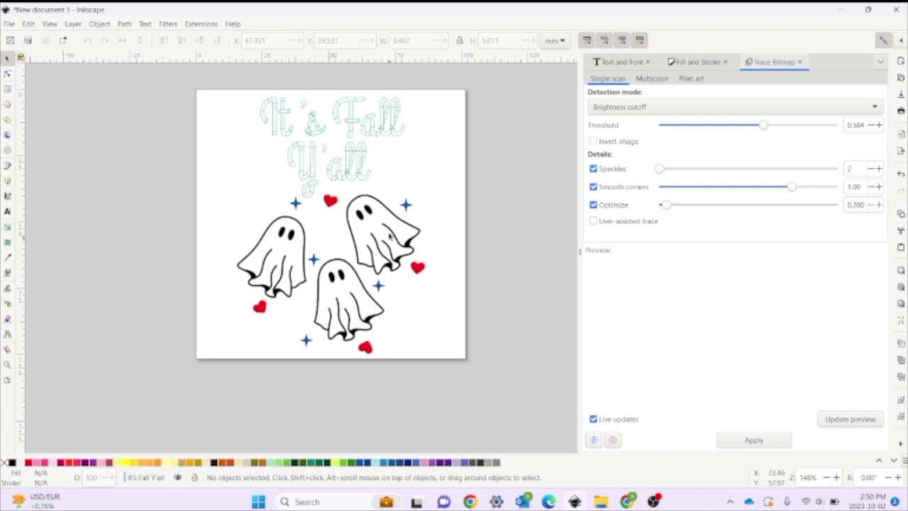
# Step: Duplicate the left ghost, move the copy off the page, and break it apart
pyautogui.click(271, 291)
pyautogui.rightClick(271, 291)
pyautogui.click(338, 96)
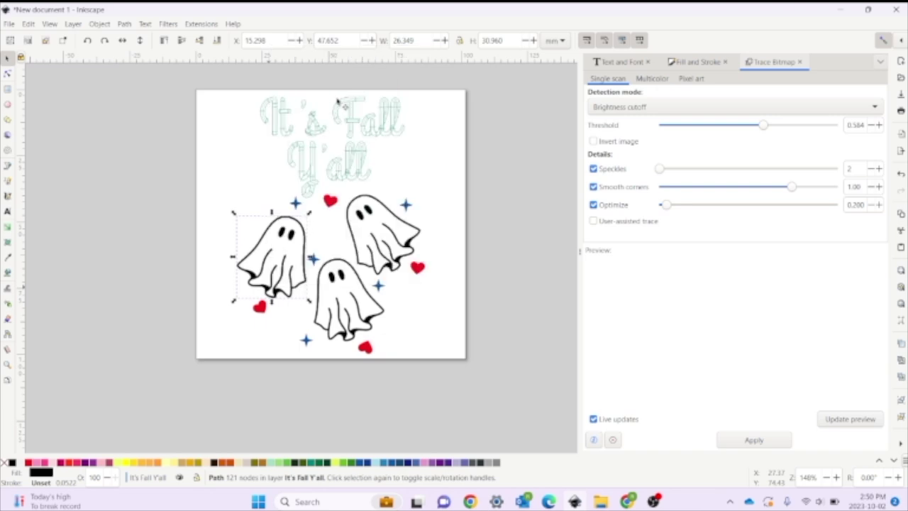
pyautogui.moveTo(250, 284); pyautogui.dragTo(150, 275)
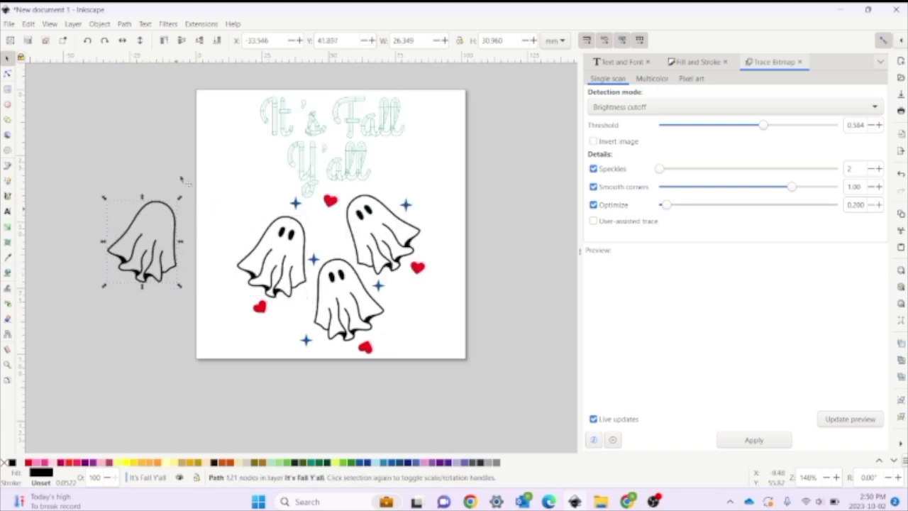
pyautogui.click(124, 24)
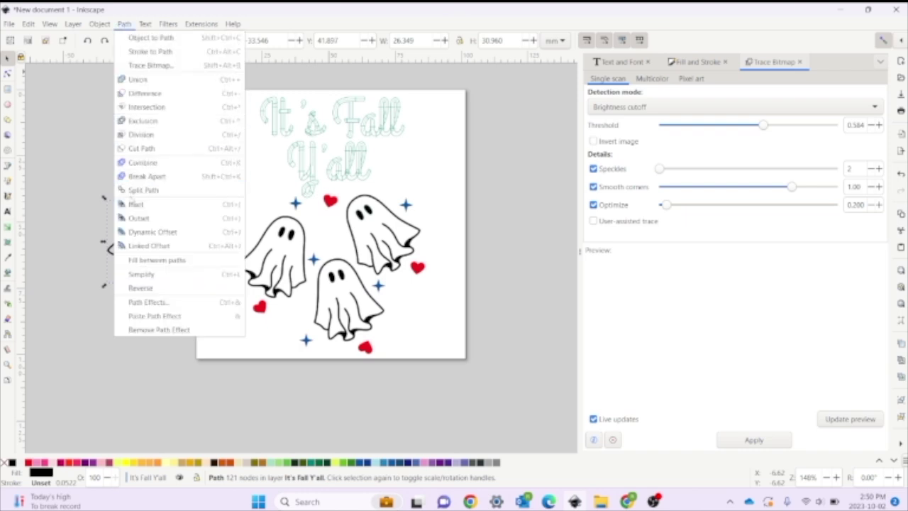
pyautogui.click(141, 177)
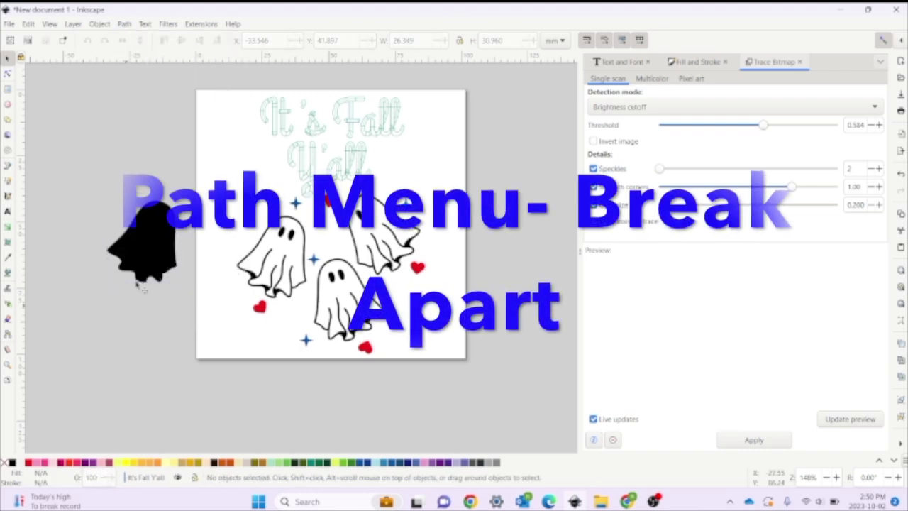
# Step: Fill the upper ghost piece purple and place it over the left white ghost
pyautogui.moveTo(142, 256); pyautogui.dragTo(86, 339)
pyautogui.click(142, 241)
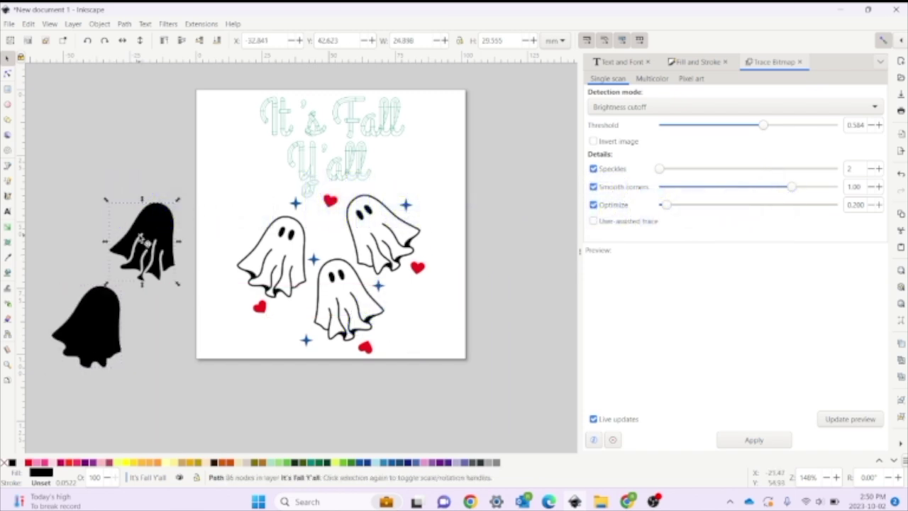
pyautogui.click(93, 461)
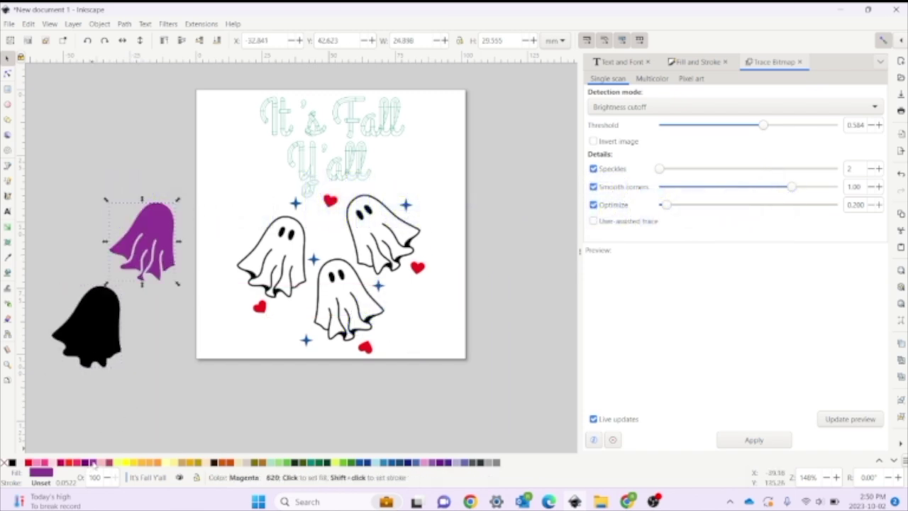
pyautogui.moveTo(152, 232); pyautogui.dragTo(288, 247)
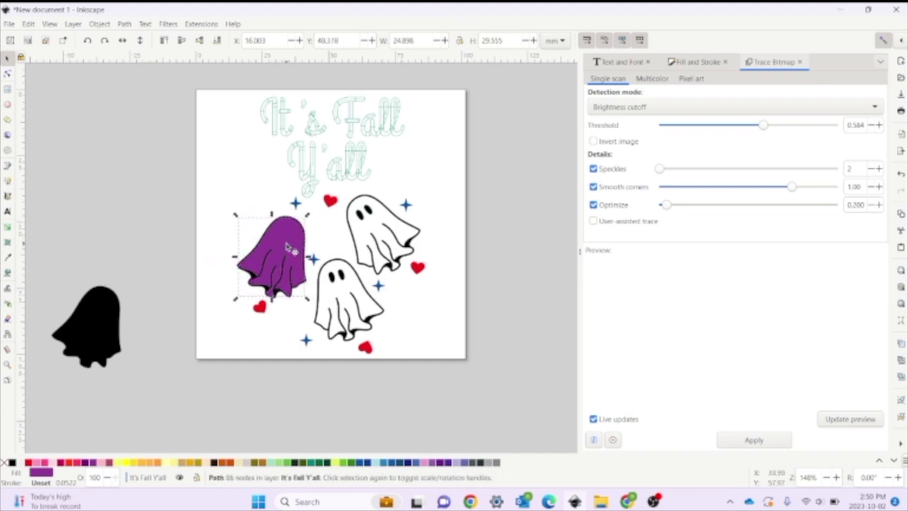
pyautogui.click(361, 300)
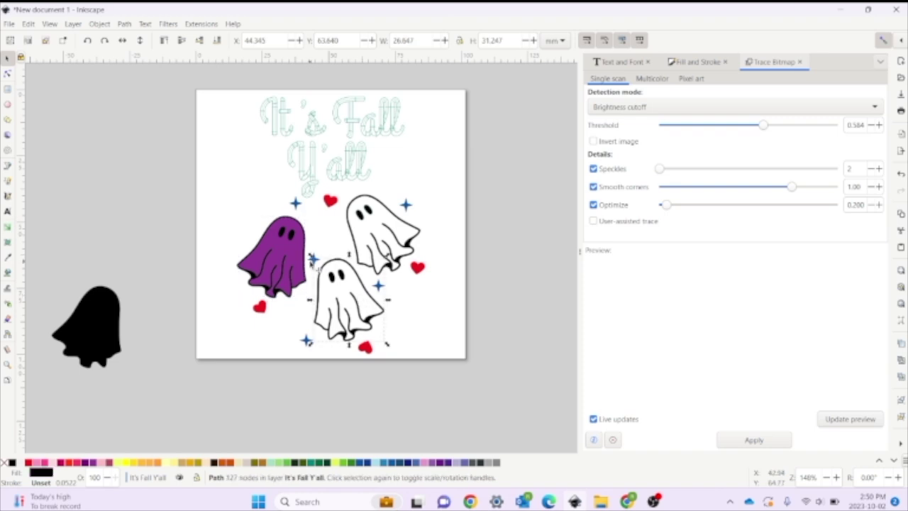
pyautogui.click(287, 261)
pyautogui.rightClick(286, 261)
# Step: Copy and break apart the lower ghost, fill a piece blue, and place it over the lower ghost
pyautogui.click(269, 257)
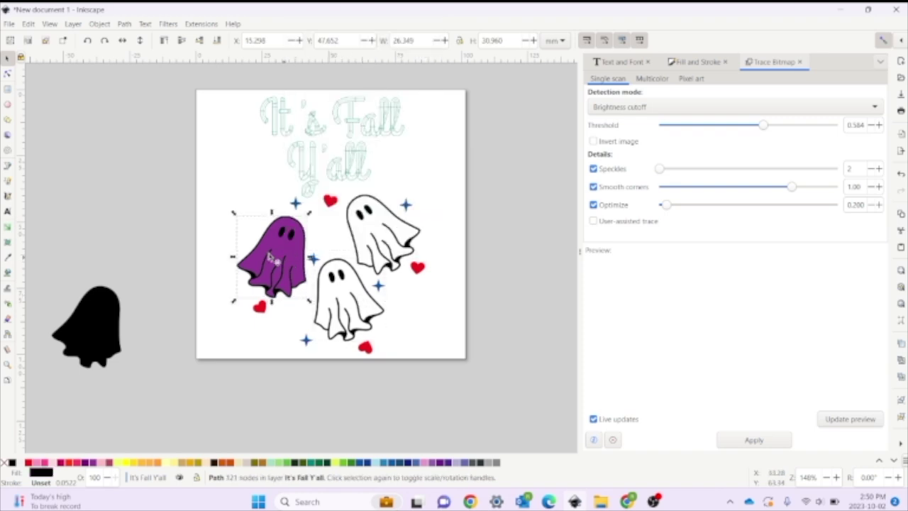
pyautogui.hotkey('ctrl', 'v')
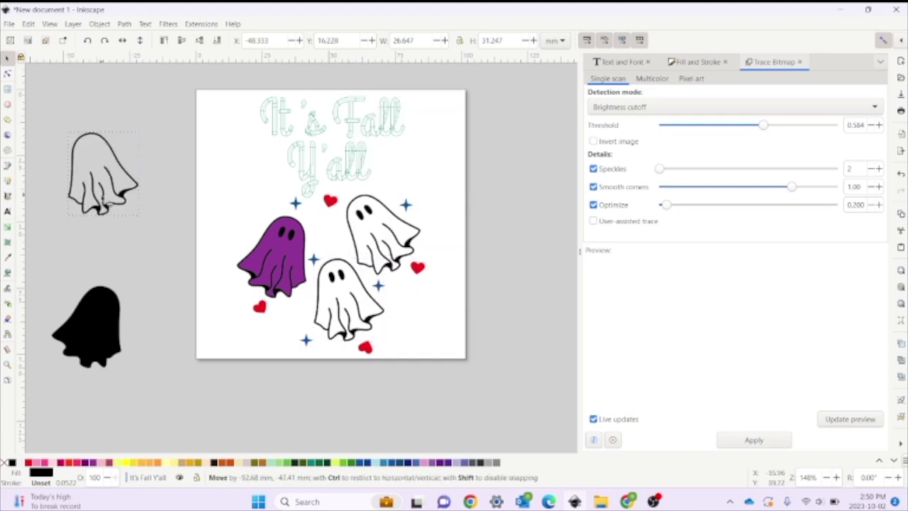
pyautogui.moveTo(102, 201); pyautogui.dragTo(122, 252)
pyautogui.click(124, 24)
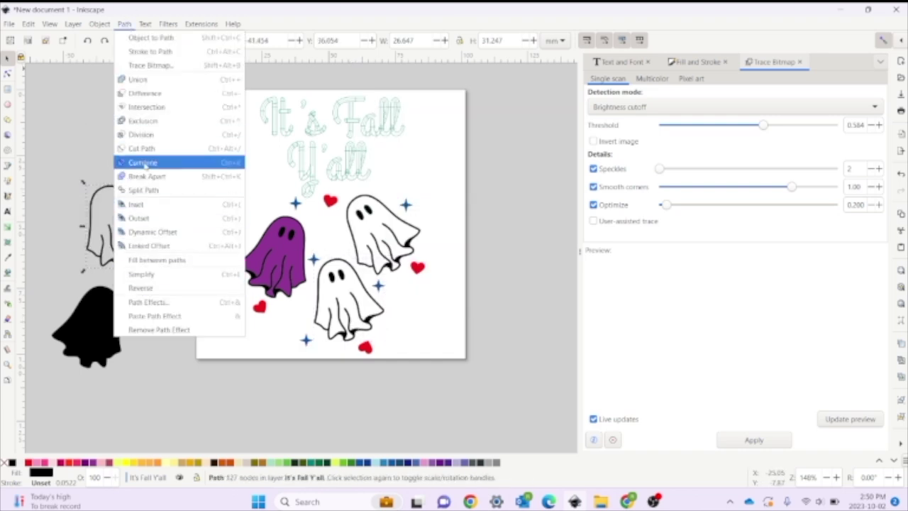
pyautogui.click(163, 160)
pyautogui.moveTo(120, 220); pyautogui.dragTo(162, 307)
pyautogui.click(130, 245)
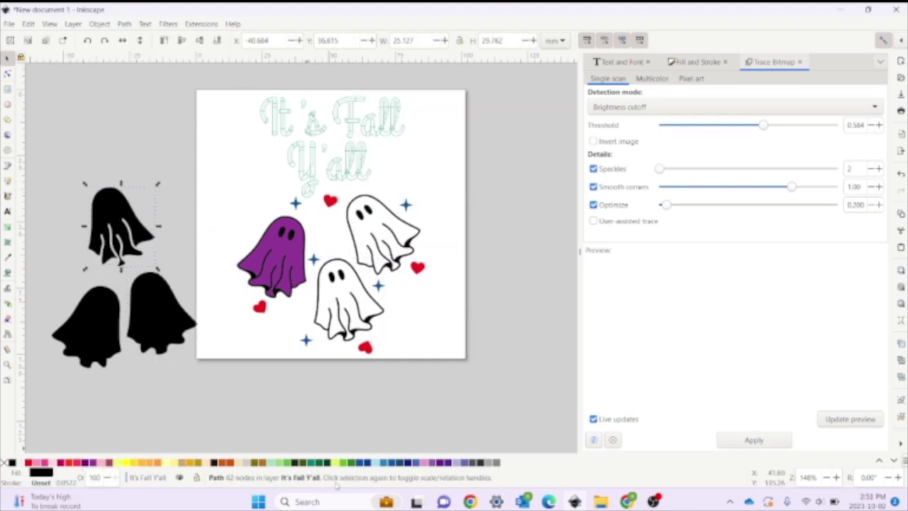
pyautogui.click(432, 461)
pyautogui.moveTo(118, 221); pyautogui.dragTo(346, 297)
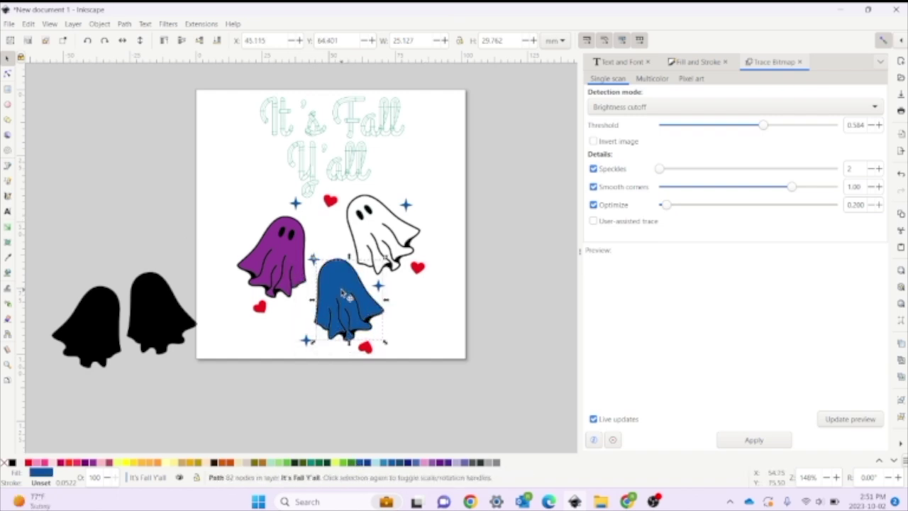
# Step: Delete the leftover black ghost pieces, fill the upper-right ghost copy pink, and place it over that ghost
pyautogui.rightClick(398, 242)
pyautogui.click(440, 290)
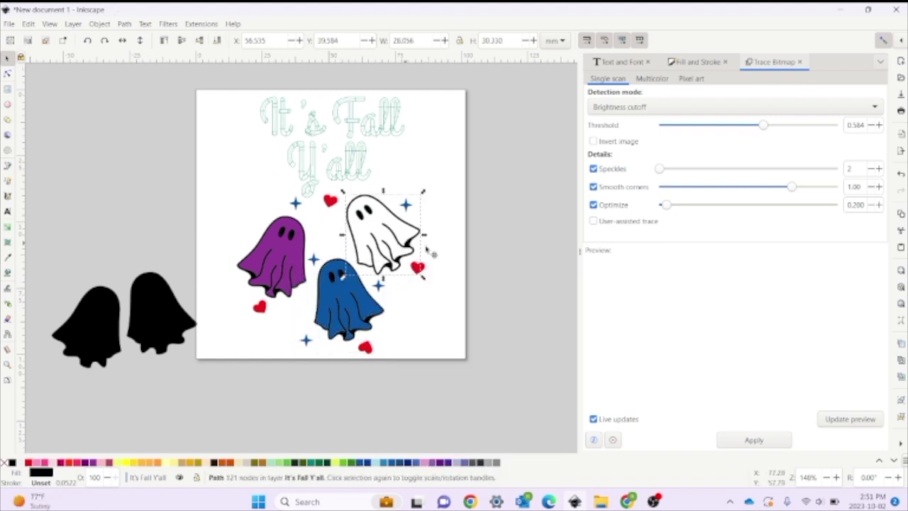
pyautogui.moveTo(387, 244); pyautogui.dragTo(493, 262)
pyautogui.click(124, 24)
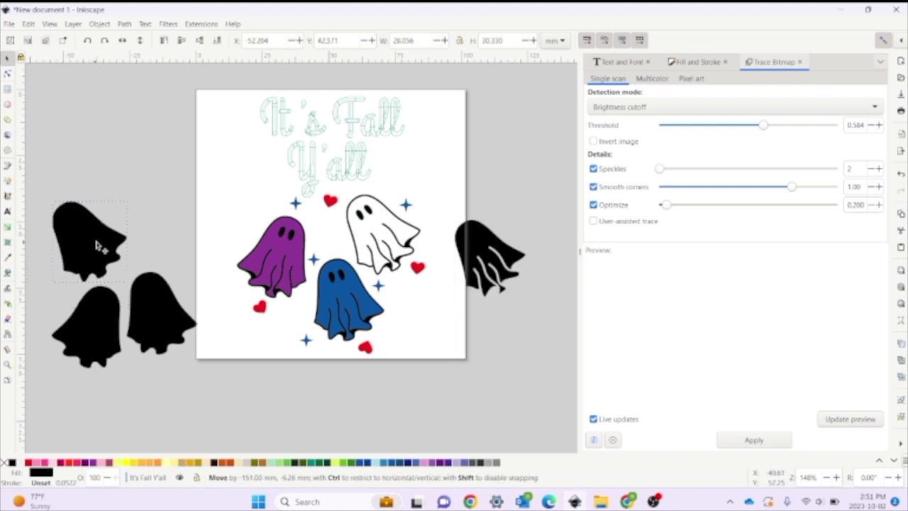
pyautogui.moveTo(34, 165); pyautogui.dragTo(192, 374)
pyautogui.press('Delete')
pyautogui.click(476, 269)
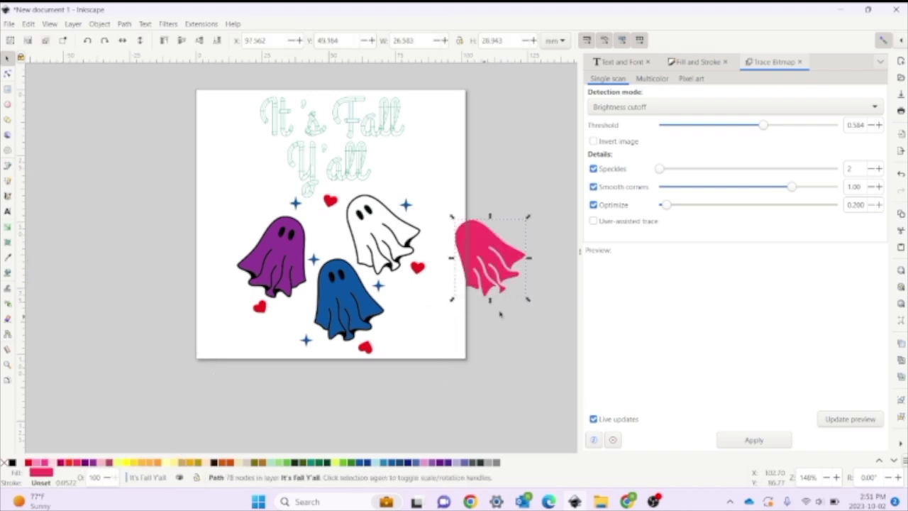
pyautogui.moveTo(500, 277); pyautogui.dragTo(395, 255)
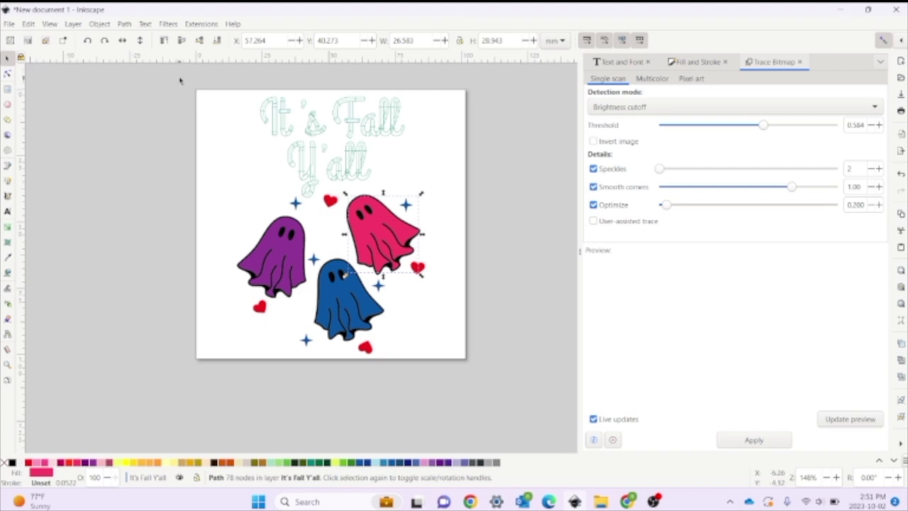
pyautogui.moveTo(179, 80); pyautogui.dragTo(459, 377)
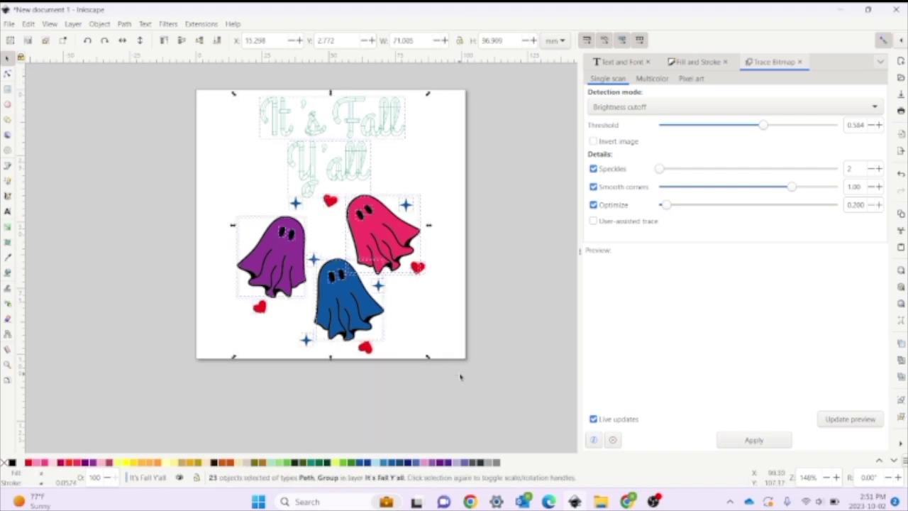
pyautogui.click(201, 25)
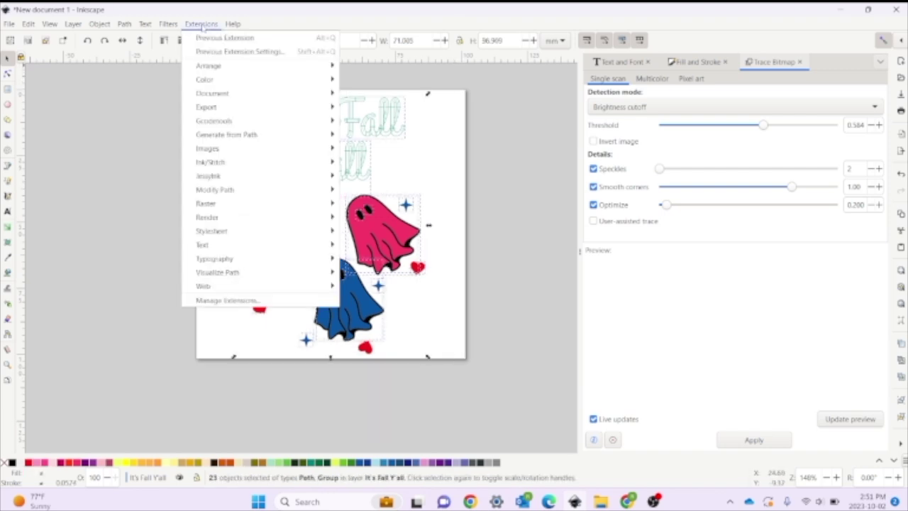
pyautogui.moveTo(251, 165)
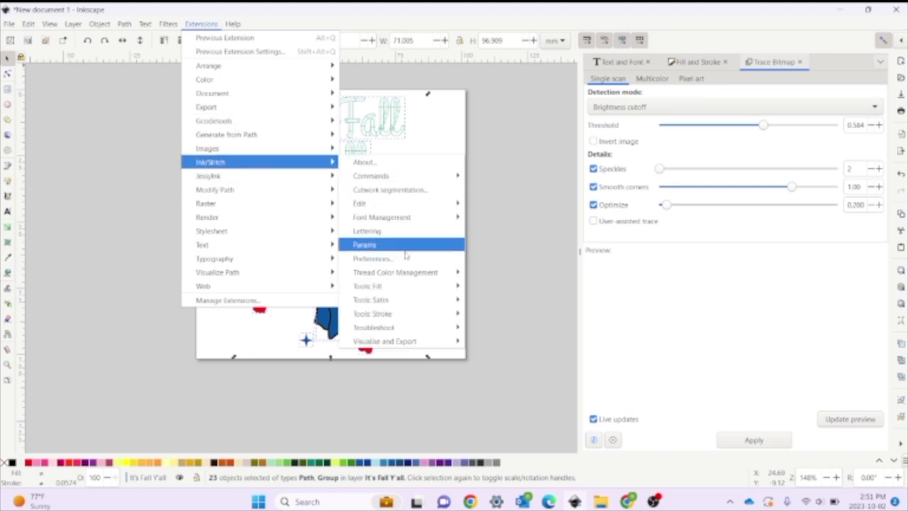
pyautogui.moveTo(417, 285)
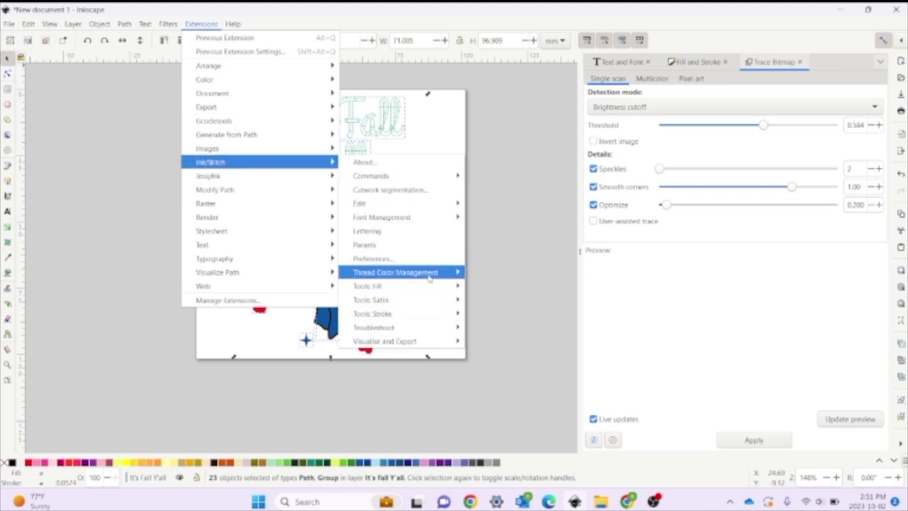
pyautogui.moveTo(429, 331)
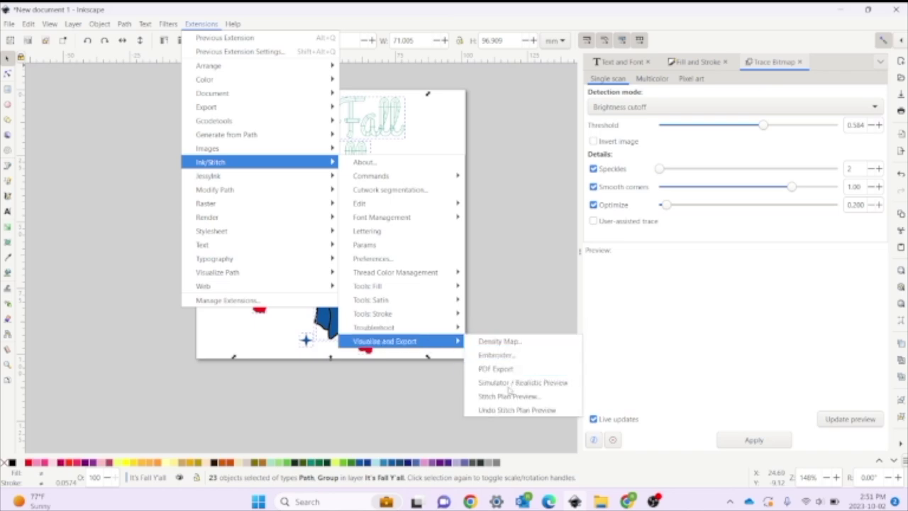
pyautogui.click(509, 384)
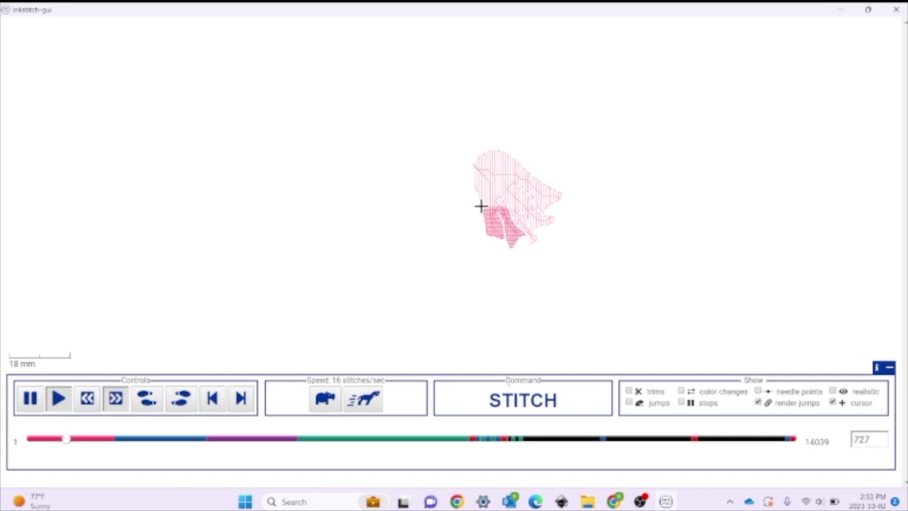
pyautogui.click(363, 399)
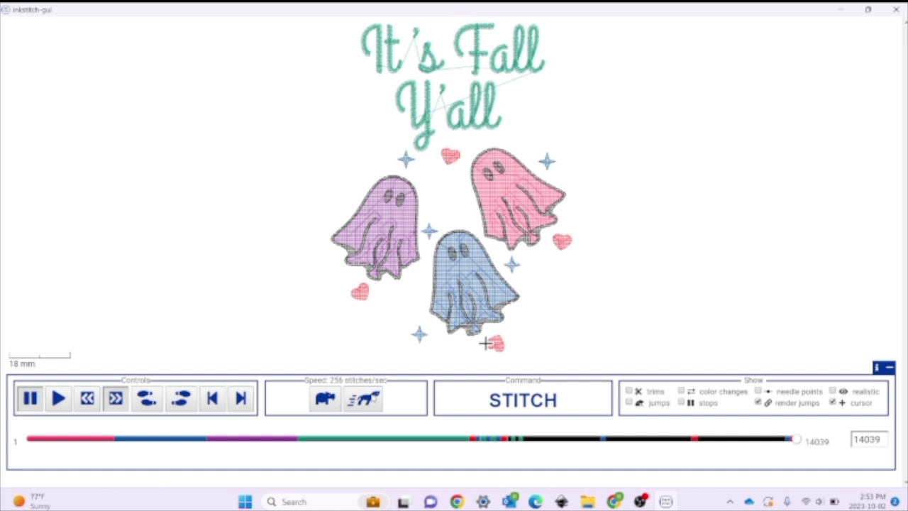
pyautogui.click(894, 10)
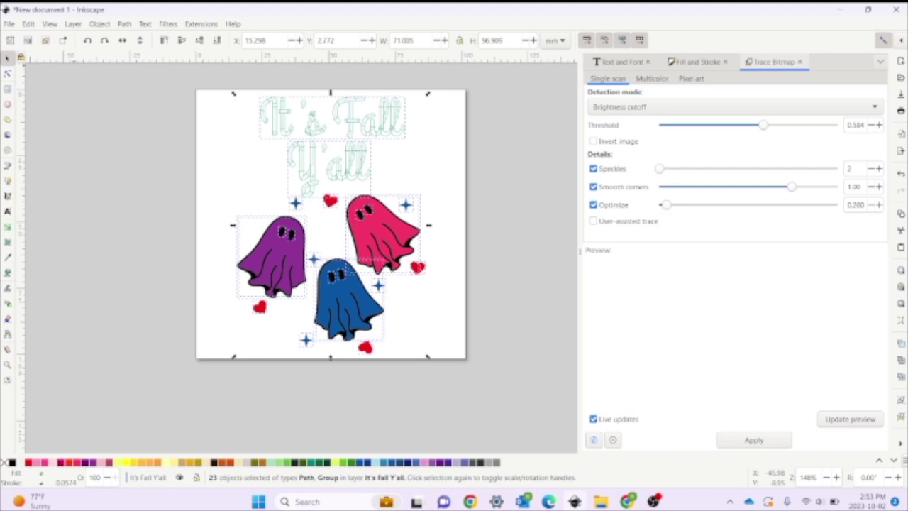
# Step: Save the design as 'Ghost stitch' in Inkscape SVG format
pyautogui.click(9, 23)
pyautogui.click(49, 125)
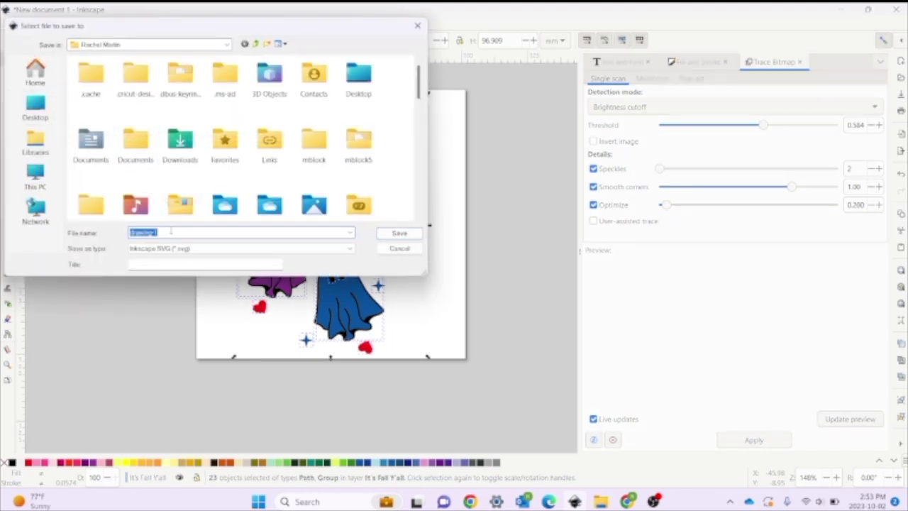
pyautogui.write('Ghi')
pyautogui.write('st st')
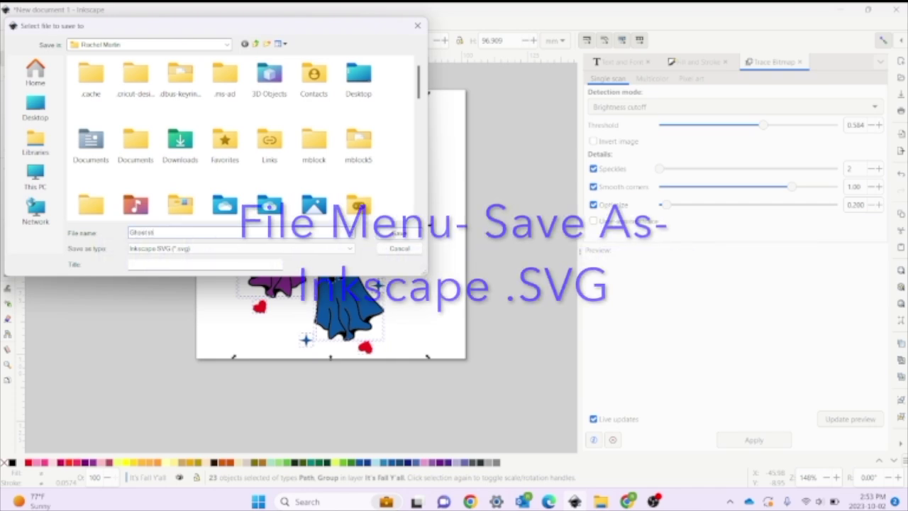
pyautogui.write('tch')
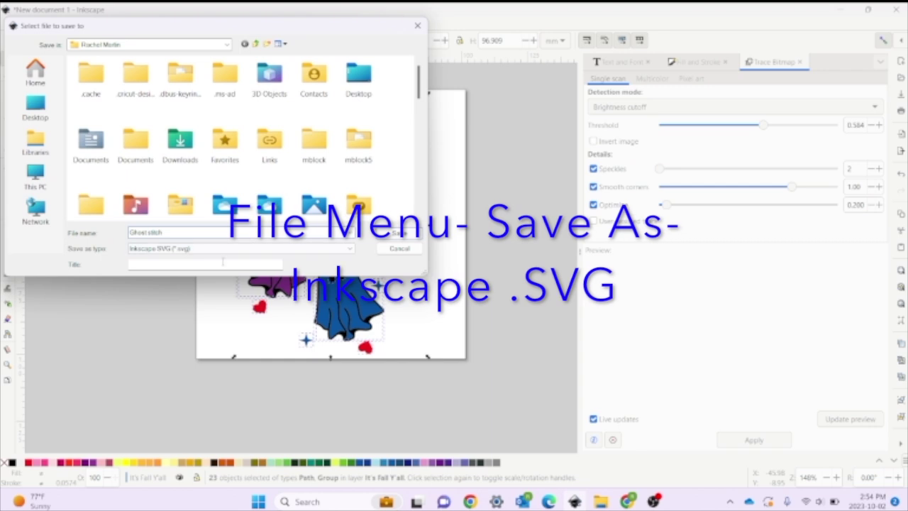
pyautogui.press('Return')
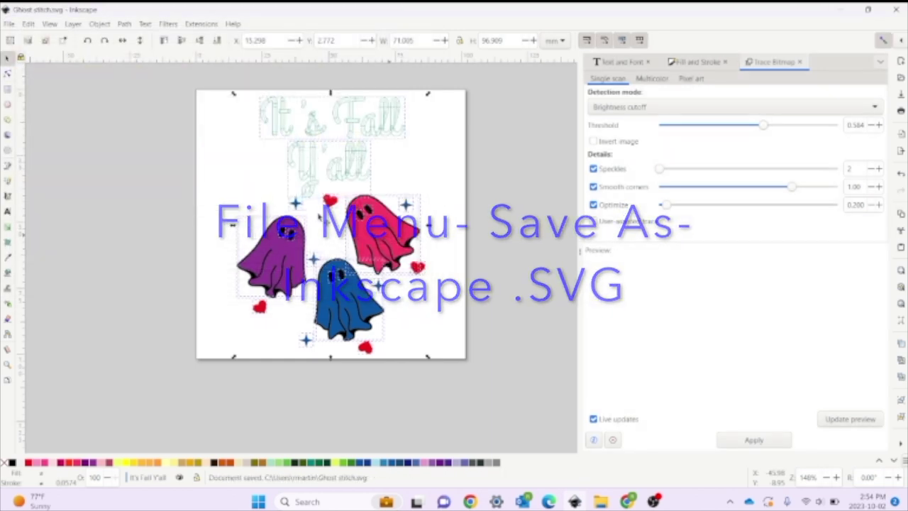
# Step: Save another copy as Ghost stitch in Brother Embroidery Format (.pes)
pyautogui.click(9, 23)
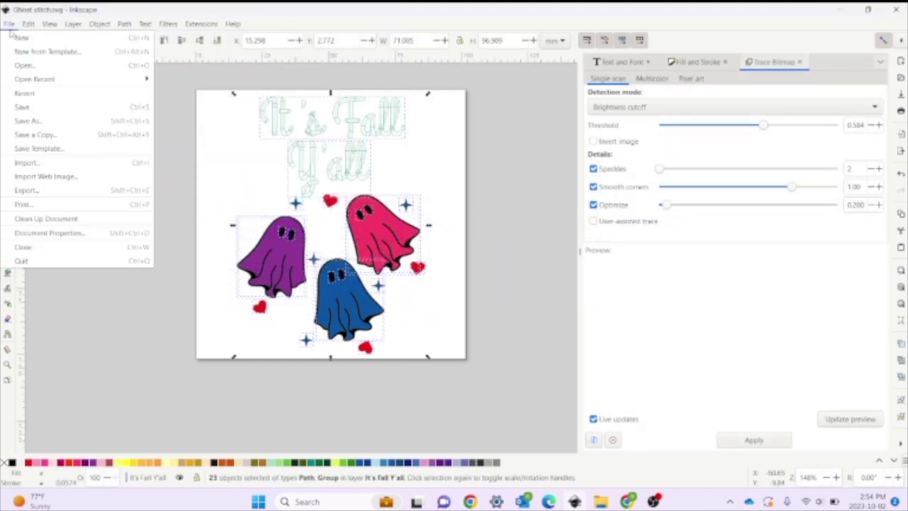
pyautogui.click(43, 122)
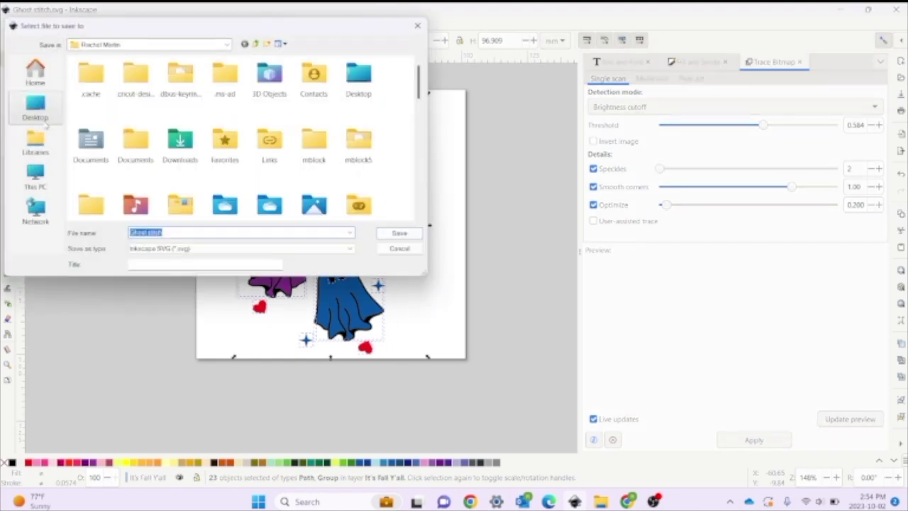
pyautogui.click(179, 248)
pyautogui.scroll(-5, 234, 298)
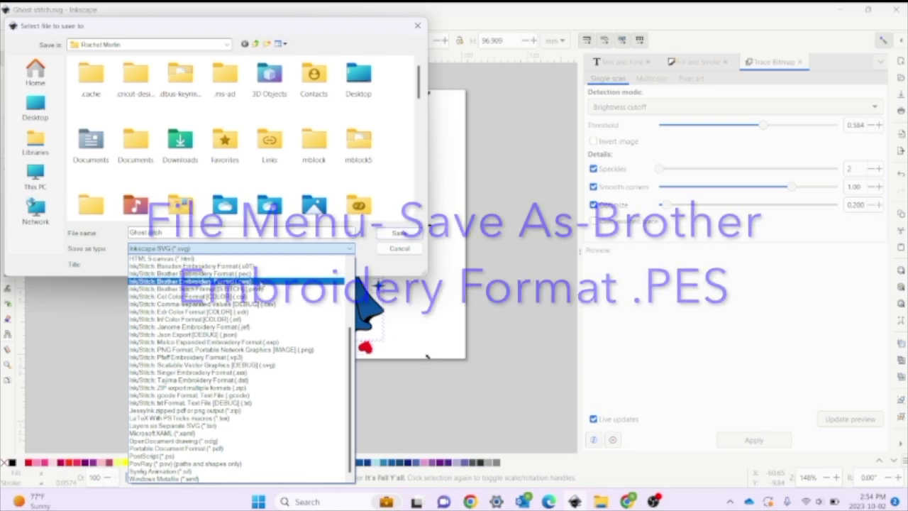
pyautogui.click(191, 281)
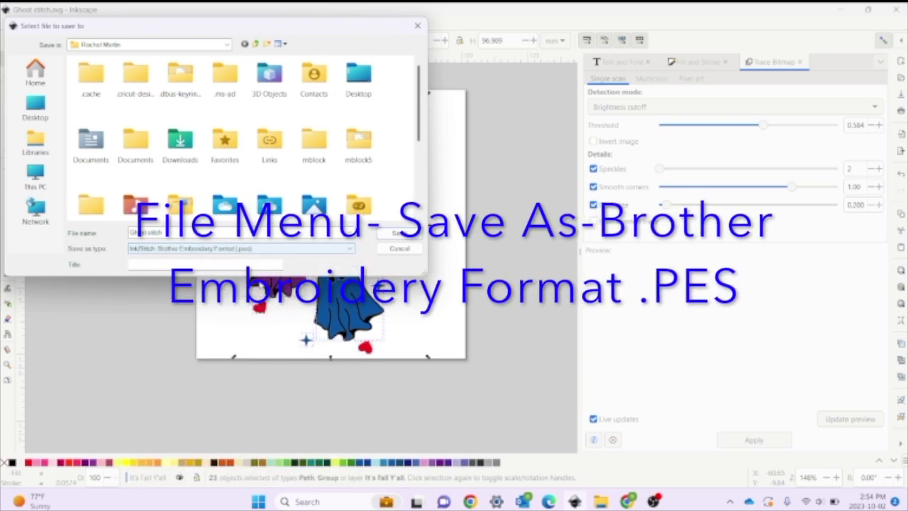
pyautogui.click(401, 233)
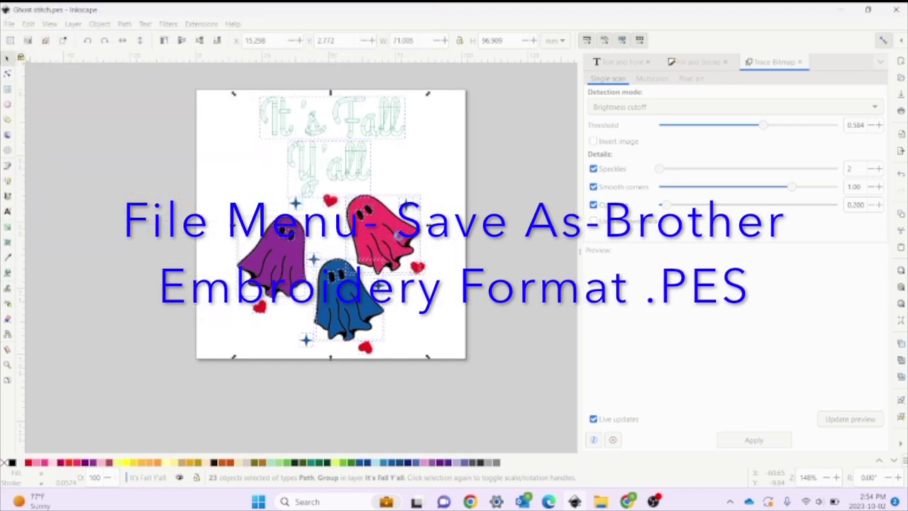